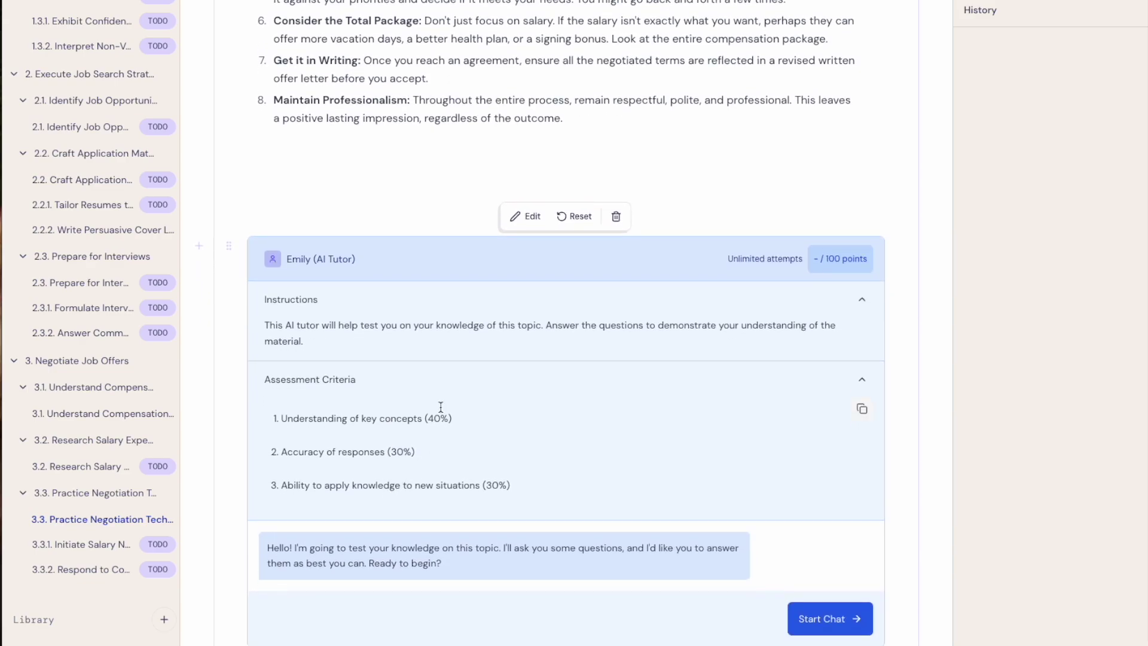
- Open the AI tutor block for editing and title it "Simulated Job Offer Negotiation"
{"action": "left_click", "coordinate": [525, 229]}
{"action": "left_click", "coordinate": [351, 259]}
{"action": "left_click_drag", "start_coordinate": [357, 259], "coordinate": [279, 260]}
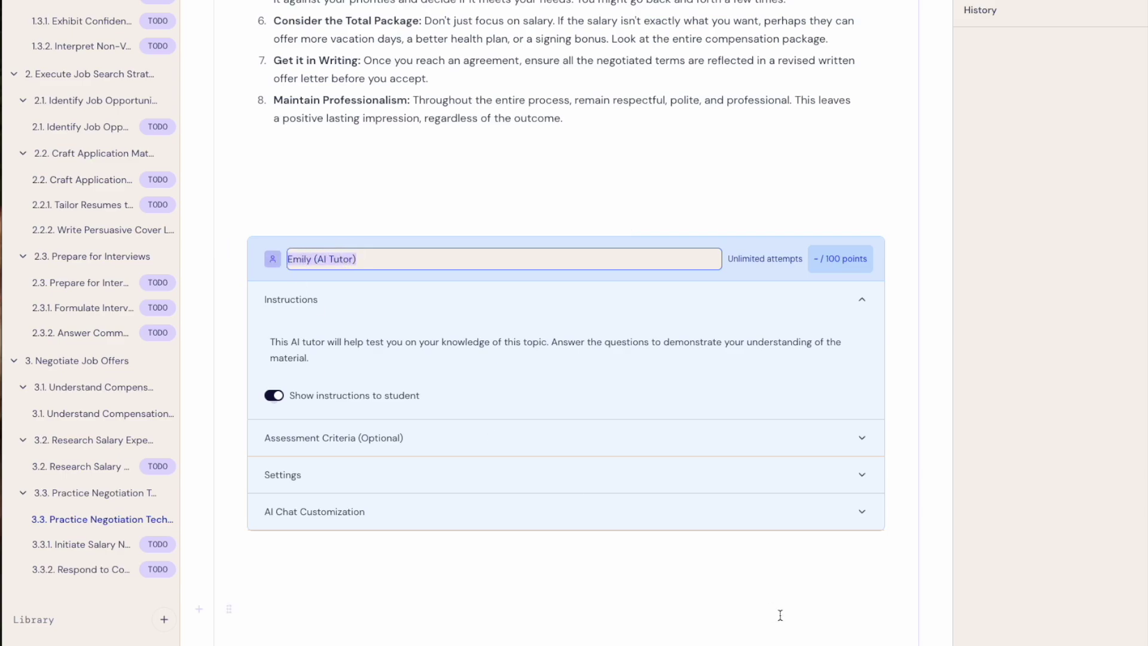
{"action": "type", "text": "Simulated Job Offer Negotiation"}
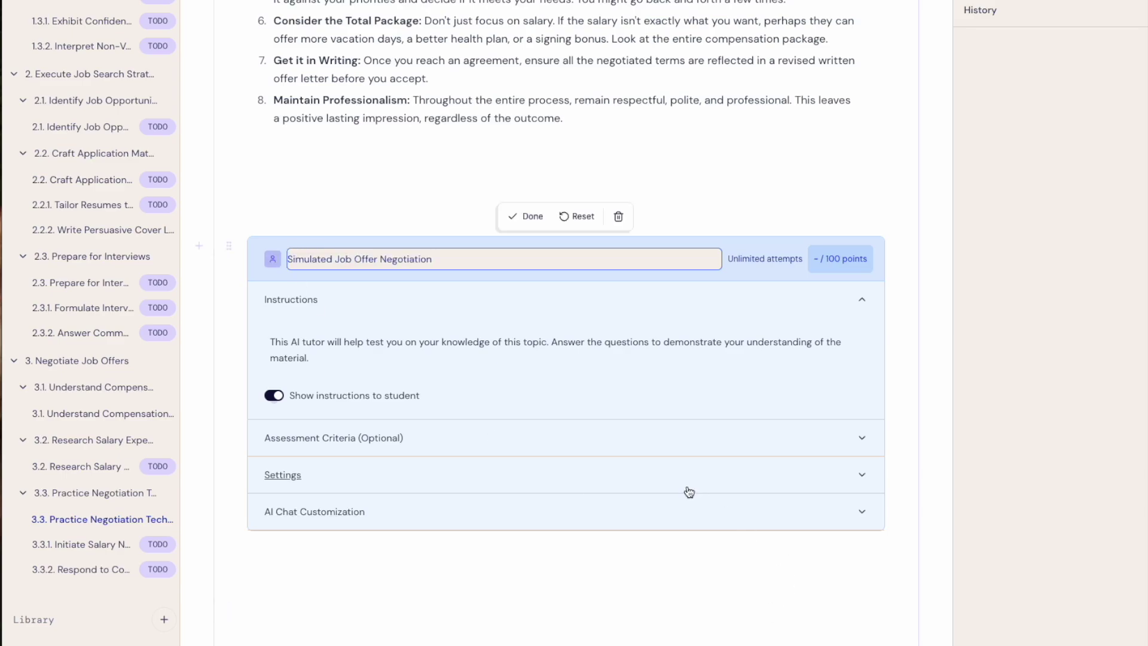
{"action": "key", "text": "Return"}
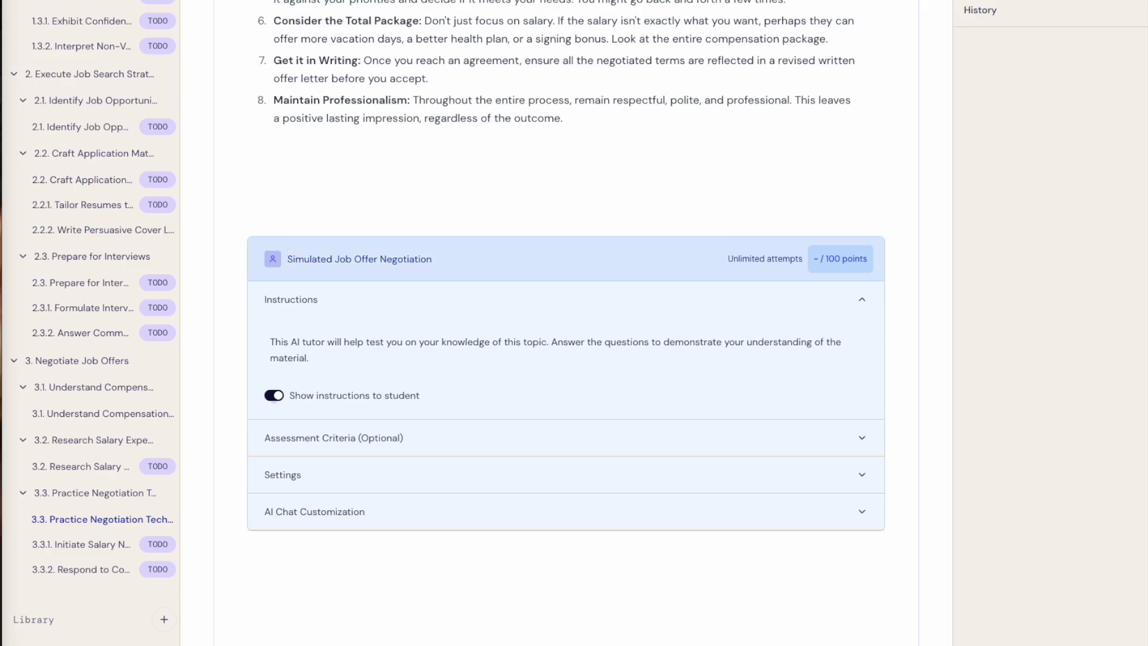
- Replace the block's instructions with text about a first job offer and practising salary and benefits negotiation with an AI recruiter
{"action": "left_click", "coordinate": [325, 357]}
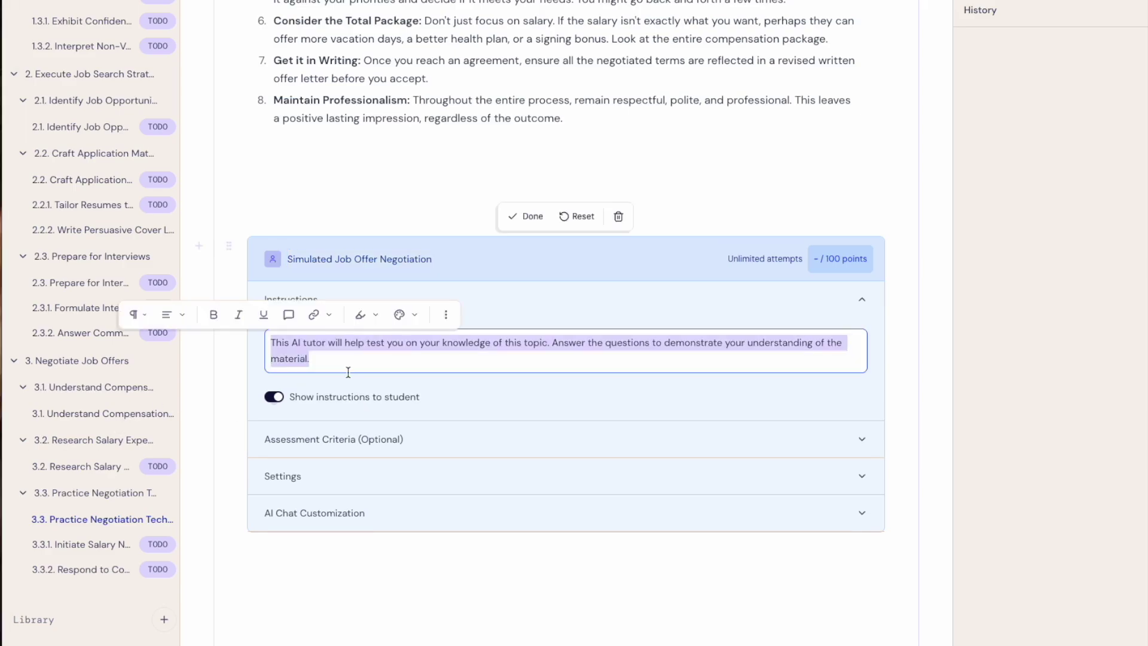
{"action": "type", "text": "You have just received your first job offer! This is an exciting moment, but also an opportunity to negotiate for the best possible compensation package. In this simulation, you will practice negotiating your salary and benefits with an AI recruiter. Remember to be confident, professional, and prepared to articulate your value."}
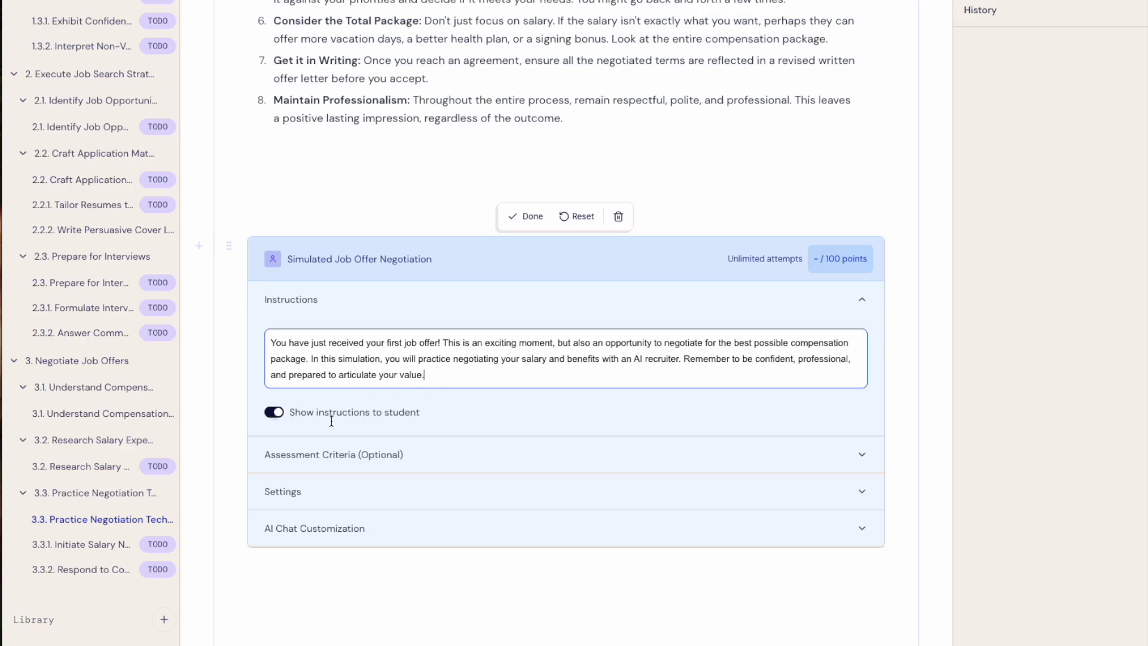
- Replace the assessment criteria with articulating value (3 points), responding to negotiation tactics (3 points), confident professional tone (2 points) and reasonable request or counteroffer (2 points)
{"action": "scroll", "coordinate": [331, 421], "scroll_direction": "down", "scroll_amount": 1}
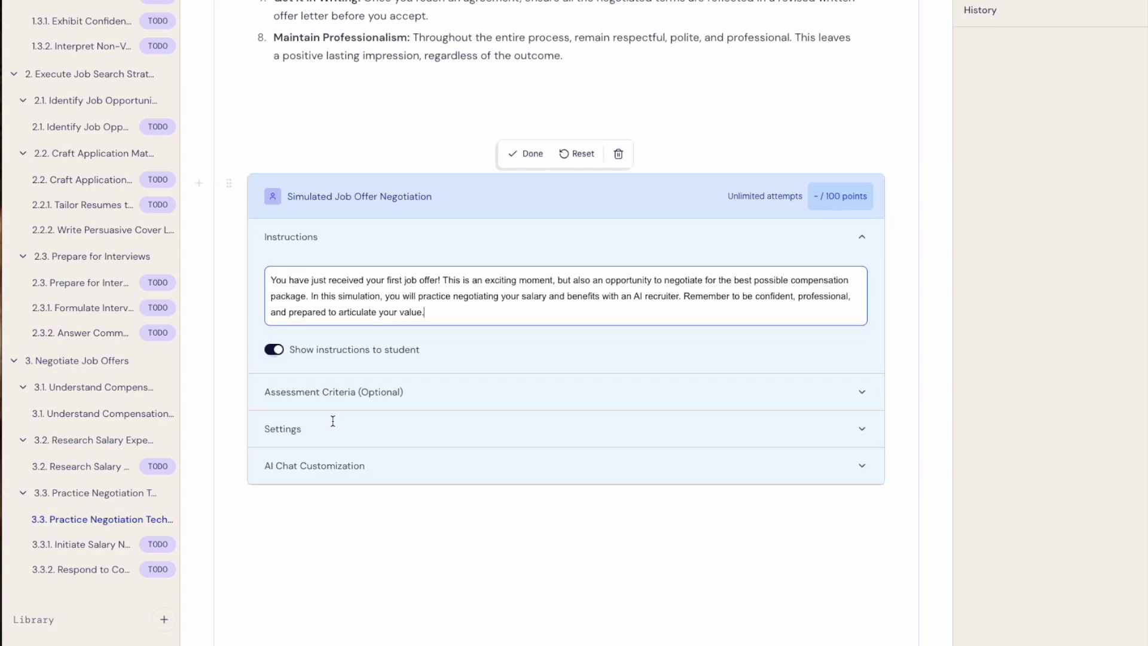
{"action": "left_click", "coordinate": [864, 393]}
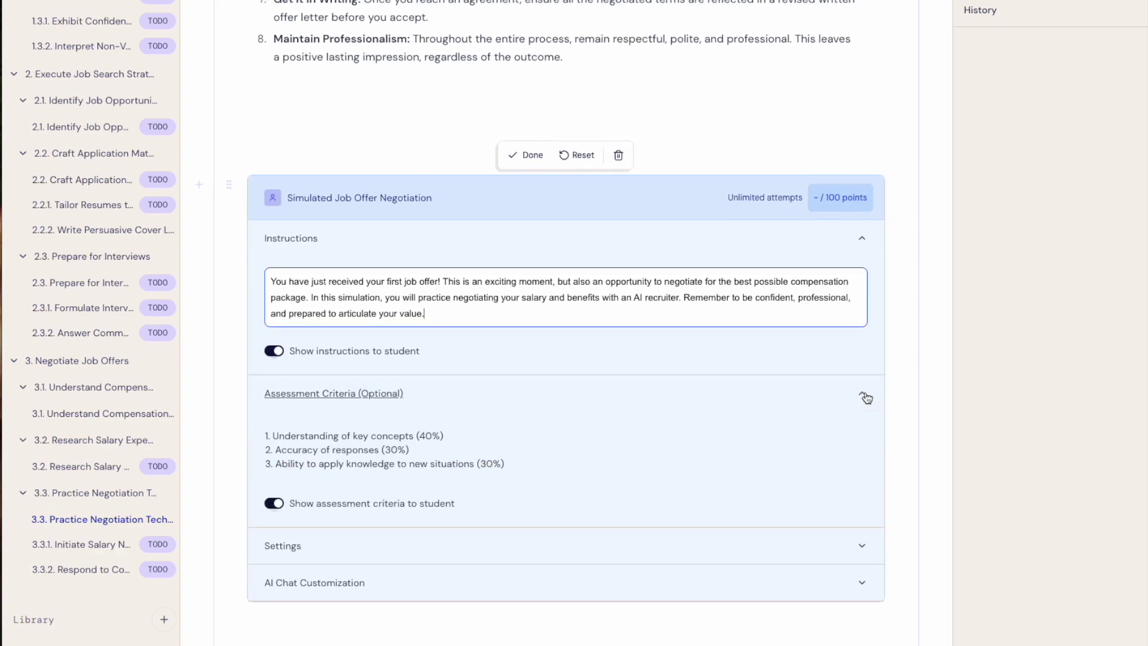
{"action": "scroll", "coordinate": [628, 472], "scroll_direction": "down", "scroll_amount": 2}
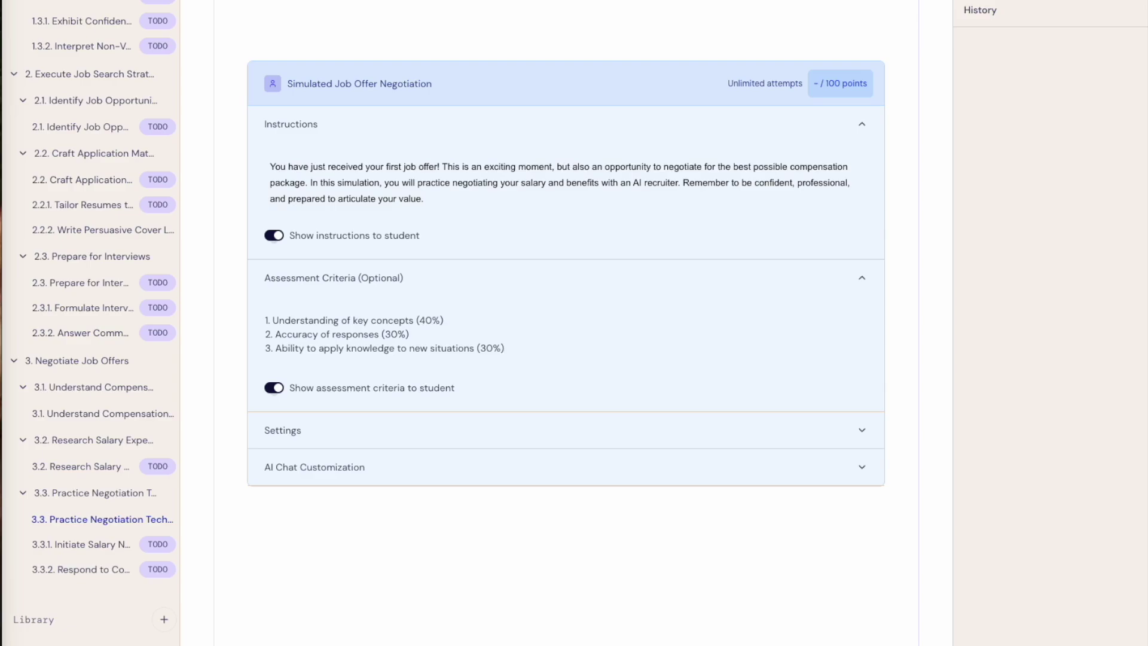
{"action": "left_click", "coordinate": [341, 321]}
{"action": "left_click_drag", "start_coordinate": [270, 320], "coordinate": [520, 347]}
{"action": "type", "text": "Clearly articulates their value (3 points) Responds effectively to common negotiation tactics (3 points) Maintains a confident and professional tone (2 points) Makes a reasonable request or counteroffer (2 points)"}
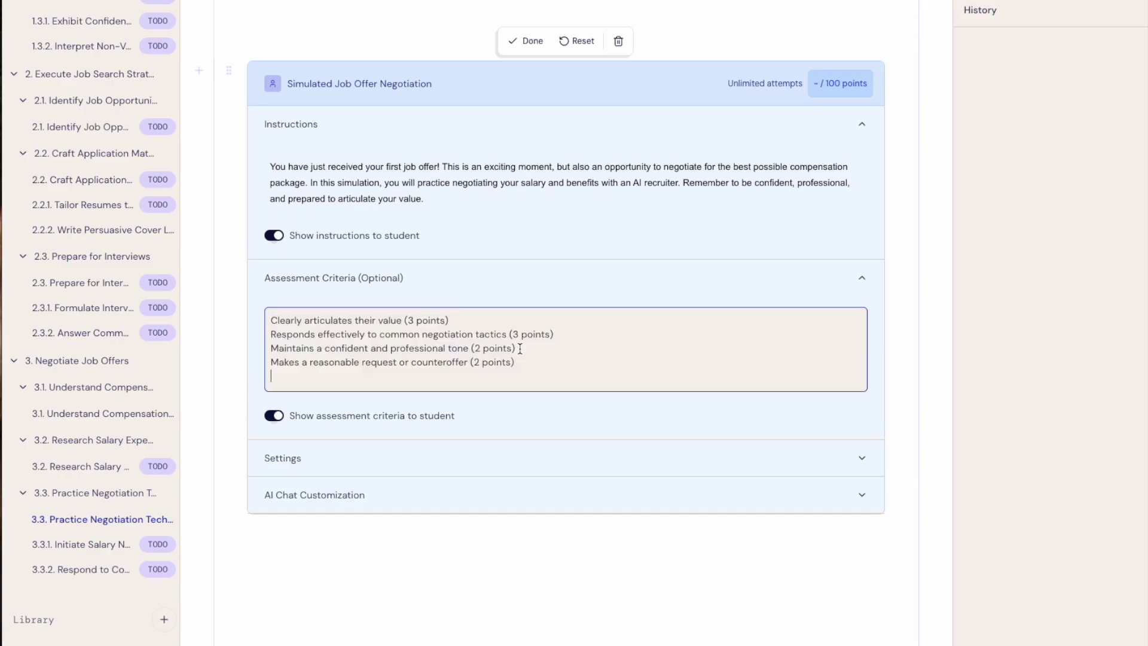
{"action": "key", "text": "BackSpace"}
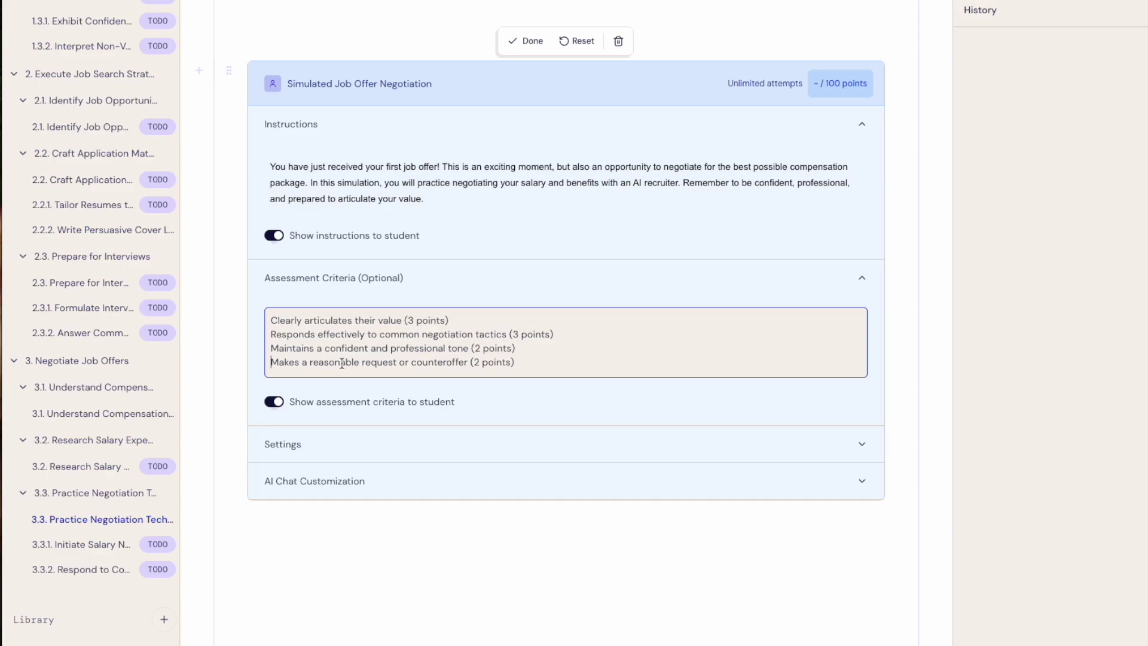
{"action": "left_click", "coordinate": [865, 279]}
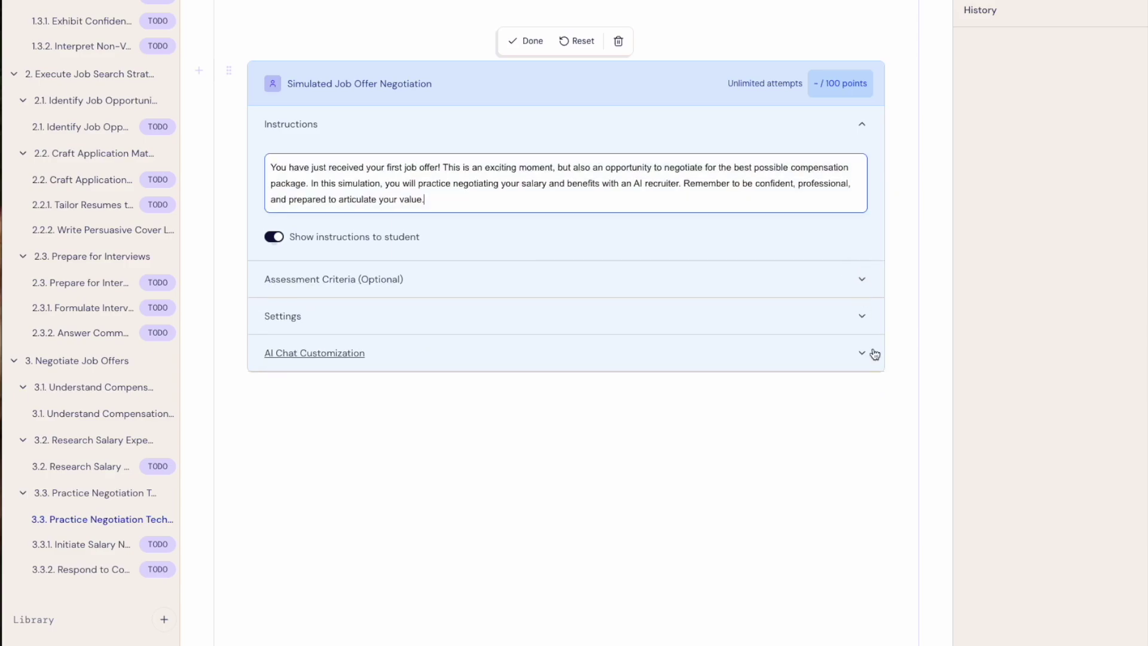
- Set the activity's total point value to 10 in the grading settings and check it against the assessment criteria
{"action": "left_click", "coordinate": [864, 320]}
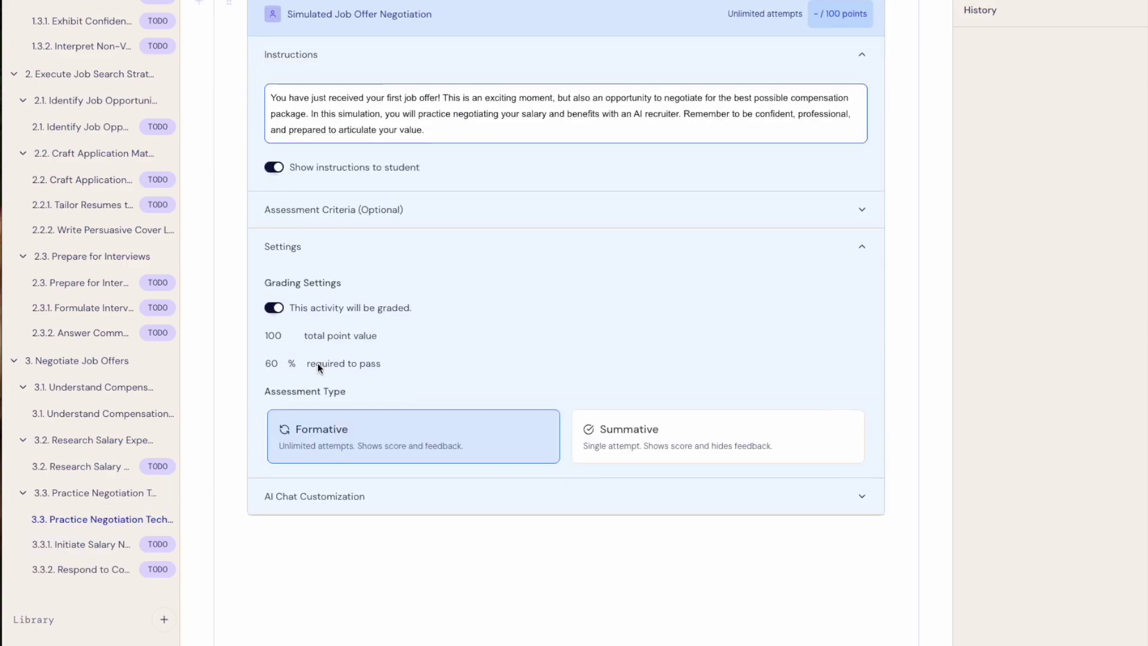
{"action": "left_click", "coordinate": [274, 335]}
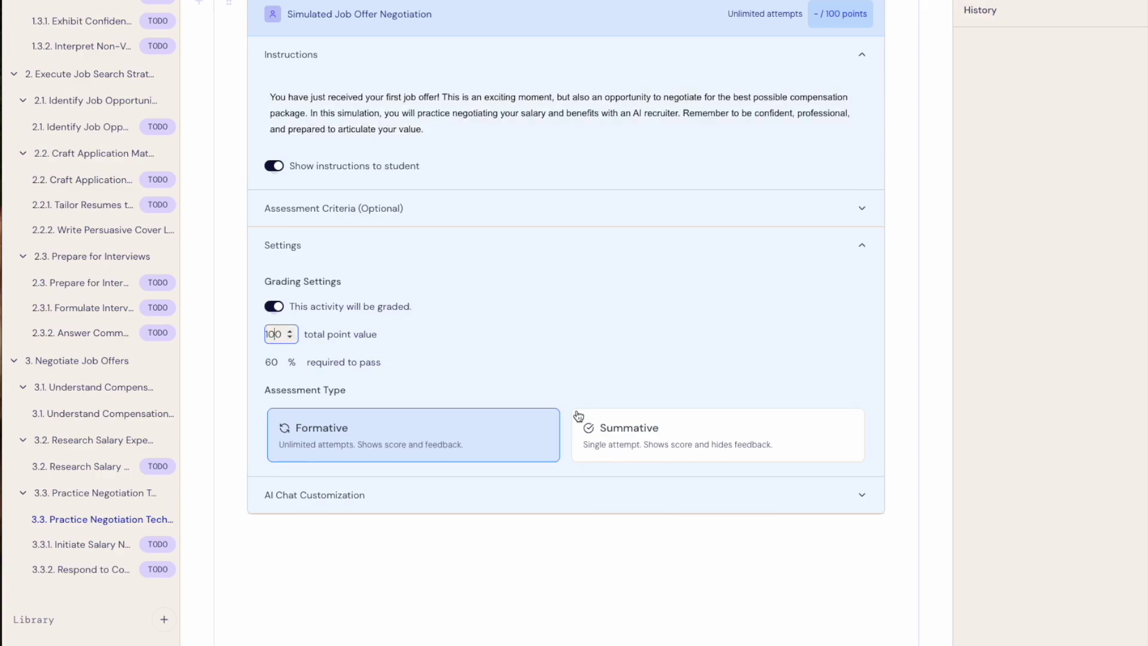
{"action": "key", "text": "BackSpace"}
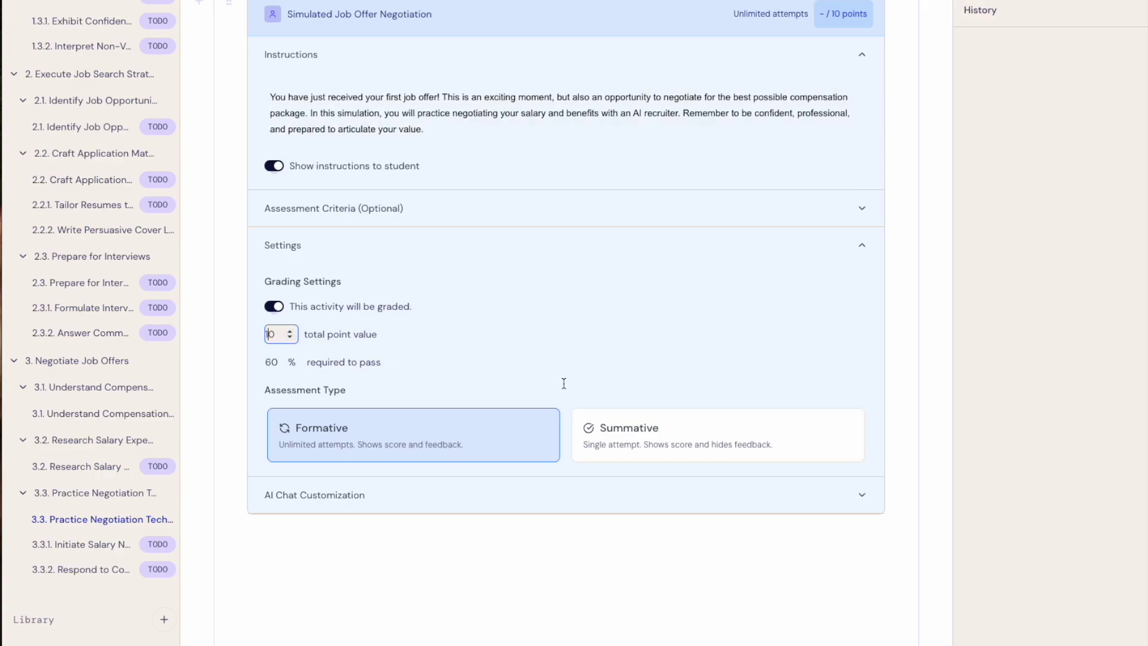
{"action": "left_click", "coordinate": [864, 212]}
{"action": "left_click", "coordinate": [865, 212]}
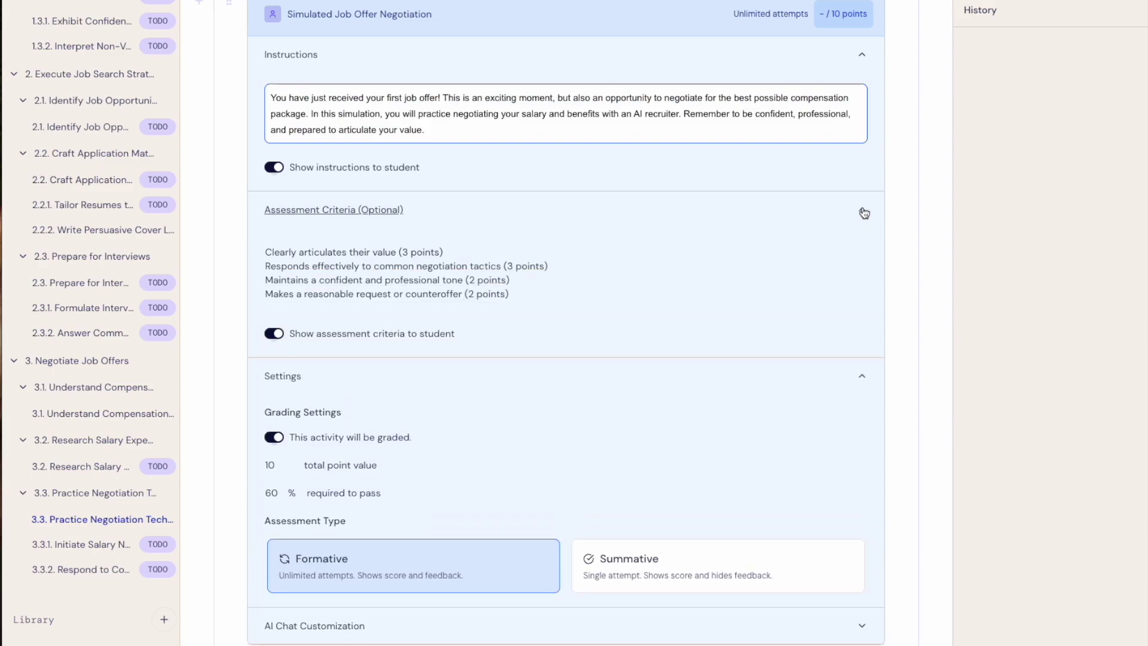
{"action": "left_click", "coordinate": [865, 213]}
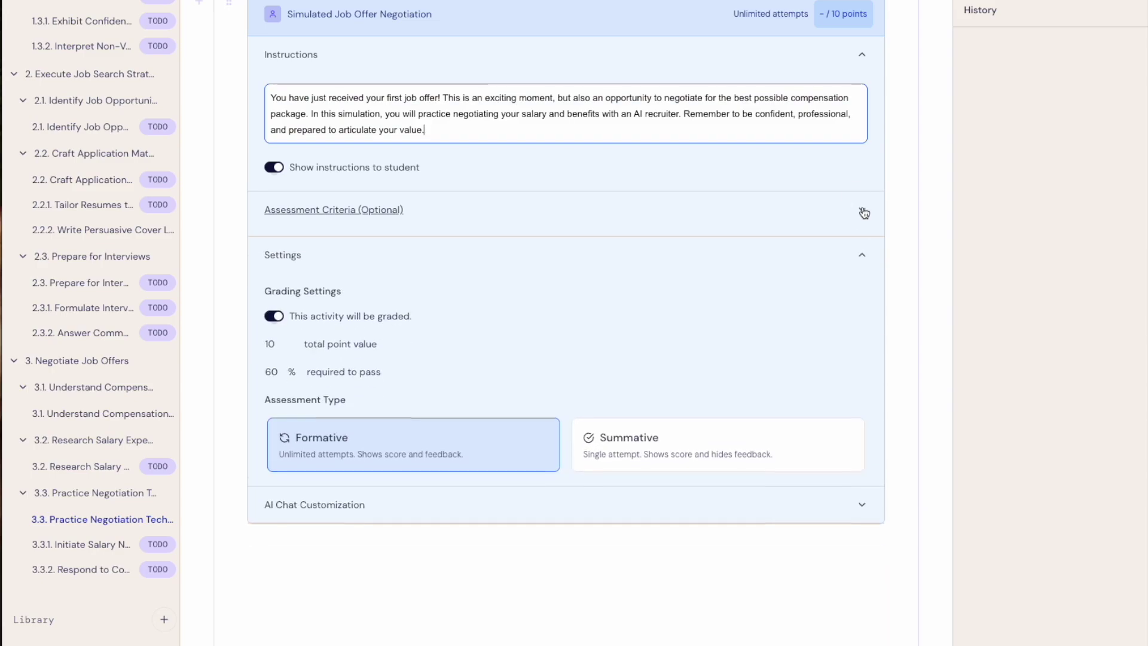
- Turn grading off for the activity and switch it back on
{"action": "left_click", "coordinate": [281, 312]}
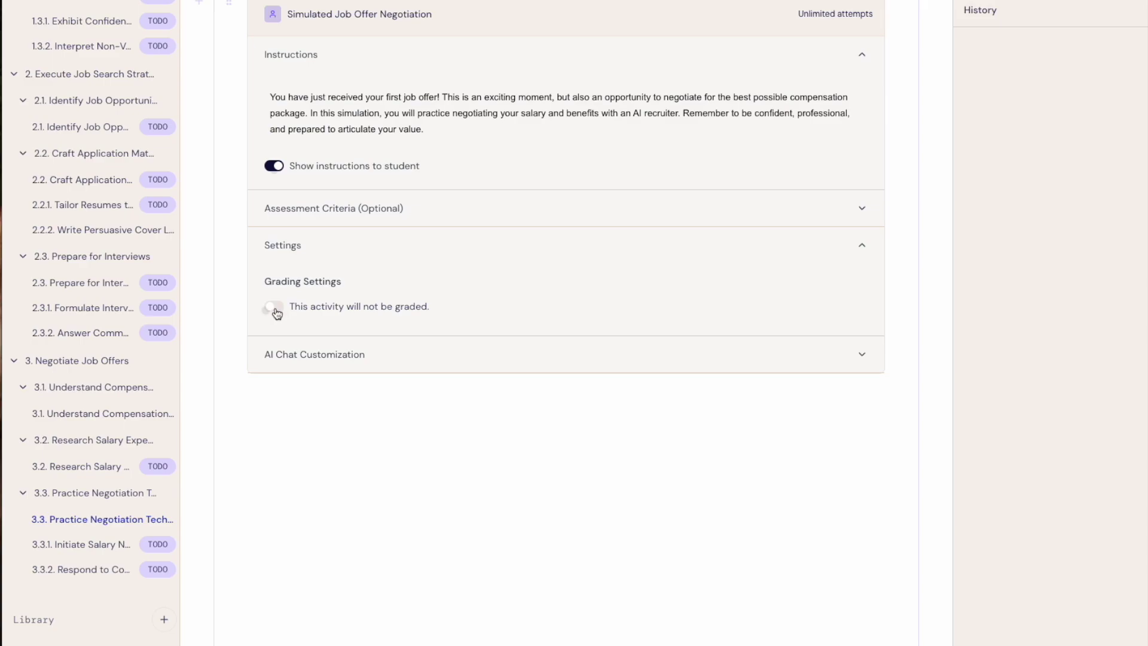
{"action": "left_click", "coordinate": [277, 313]}
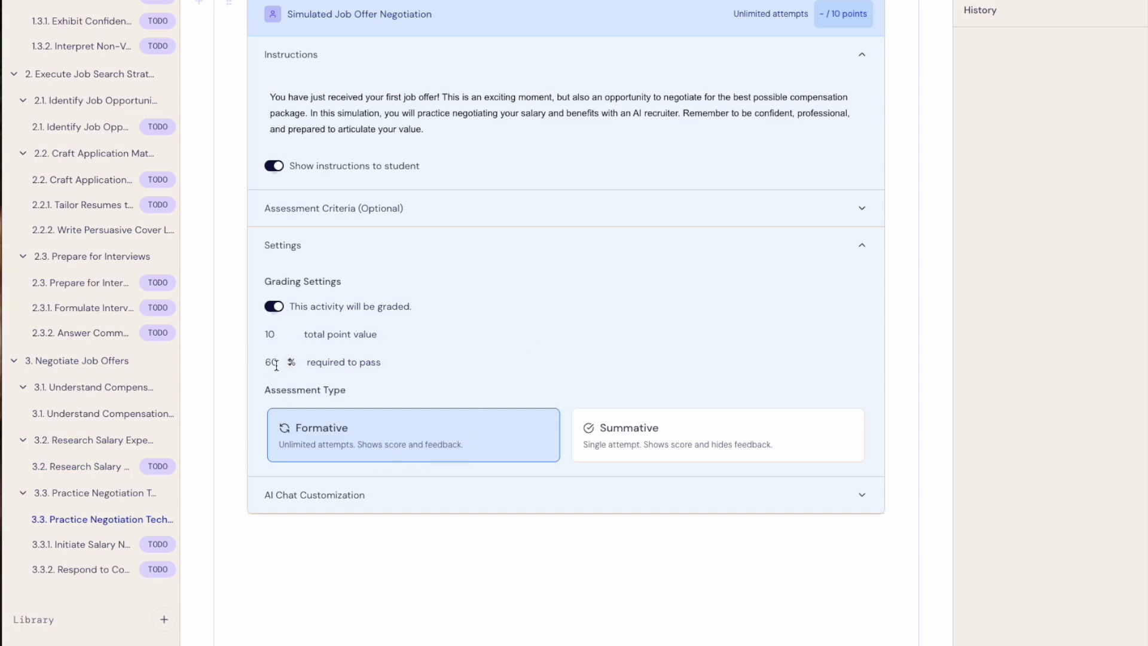
- Expand the AI chat customization and disable the Screen share chat mode
{"action": "scroll", "coordinate": [436, 380], "scroll_direction": "down", "scroll_amount": 1}
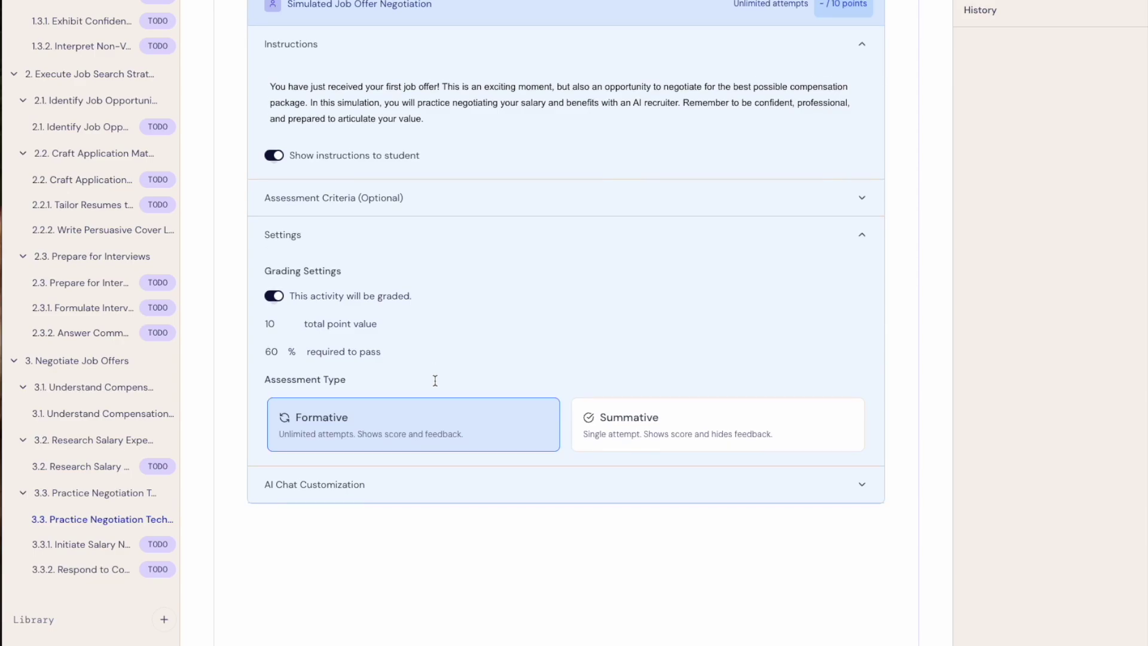
{"action": "scroll", "coordinate": [435, 381], "scroll_direction": "down", "scroll_amount": 3}
{"action": "left_click", "coordinate": [861, 387]}
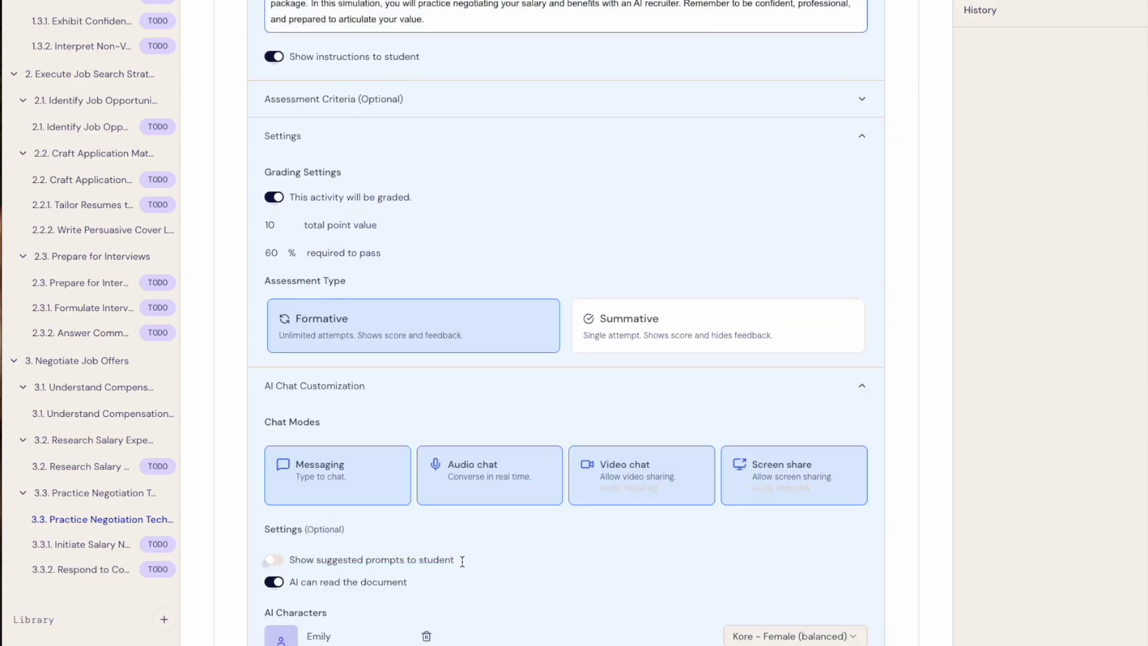
{"action": "scroll", "coordinate": [461, 558], "scroll_direction": "down", "scroll_amount": 2}
{"action": "scroll", "coordinate": [464, 561], "scroll_direction": "down", "scroll_amount": 3}
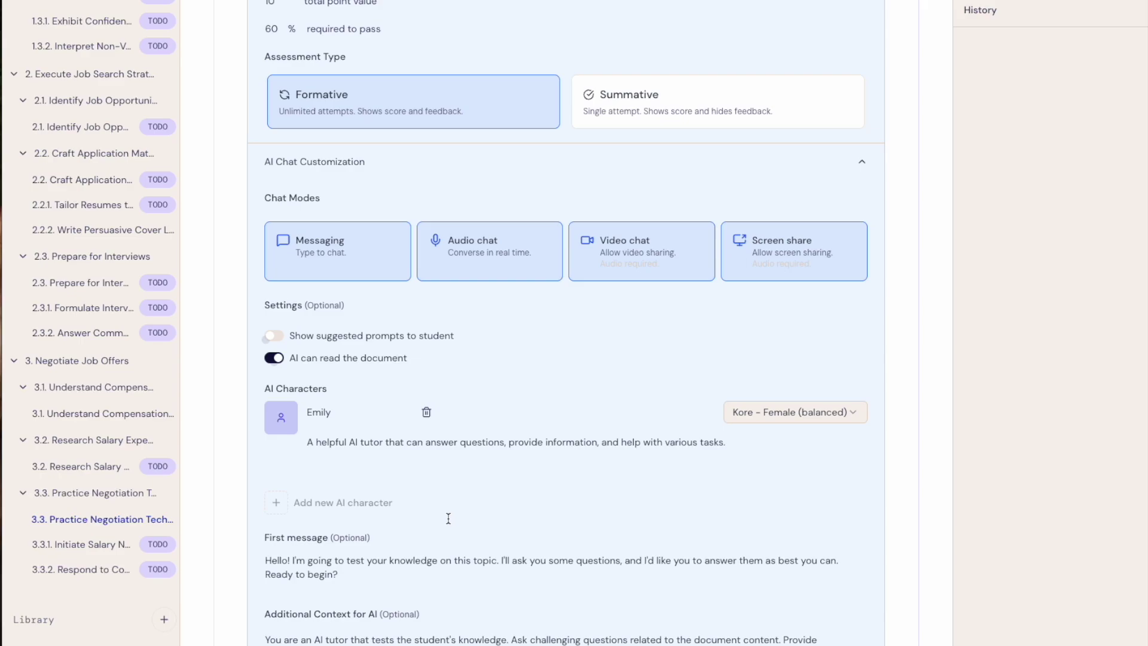
{"action": "left_click", "coordinate": [767, 267]}
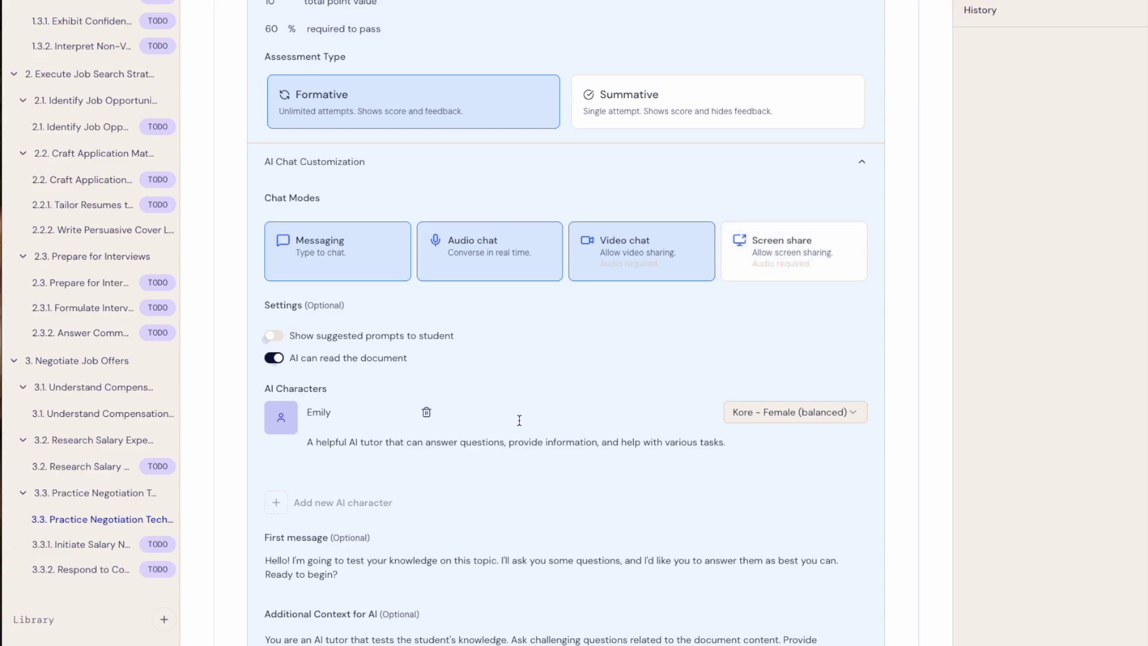
- Rename the AI character Emily as "Alex"
{"action": "left_click", "coordinate": [338, 413]}
{"action": "left_click_drag", "start_coordinate": [337, 414], "coordinate": [304, 412]}
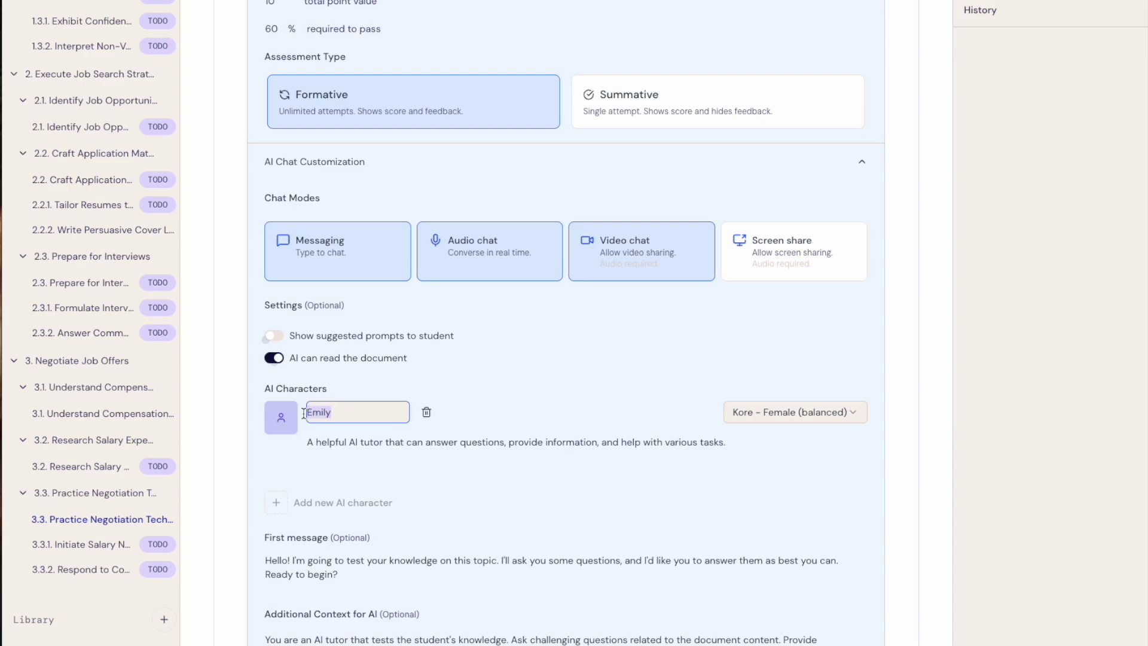
{"action": "type", "text": "Alex"}
{"action": "key", "text": "Return"}
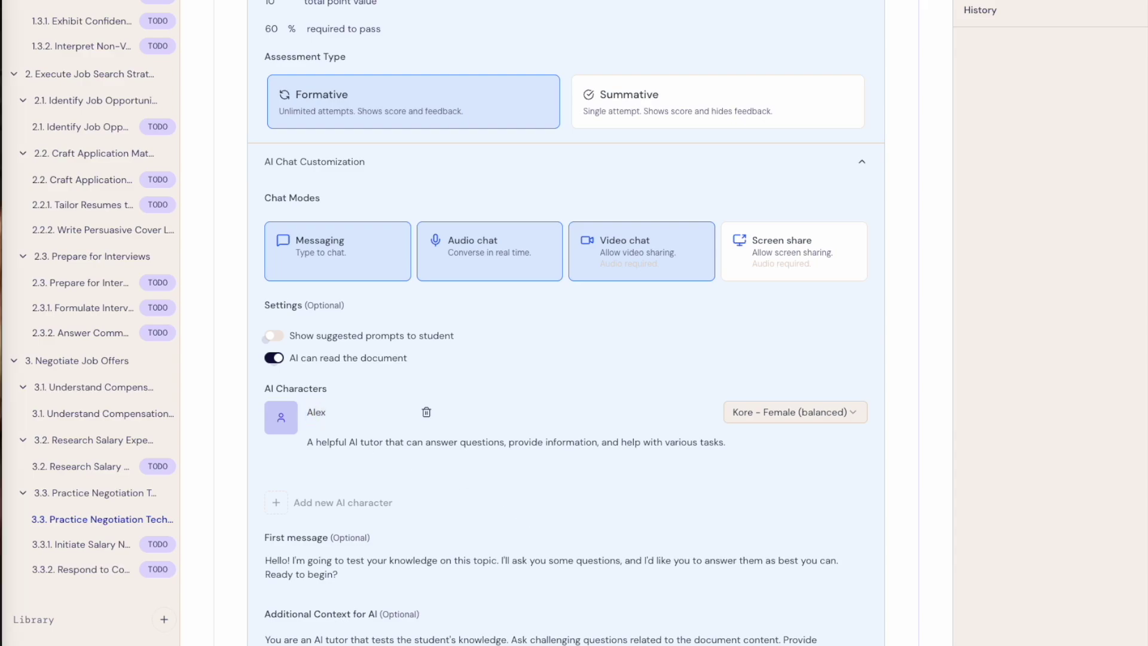
- Replace Alex's description with the tech-company recruiter prompt for a $60,000 Junior Software Engineer offer, and set the voice to Puck - Male (professional)
{"action": "left_click", "coordinate": [311, 442]}
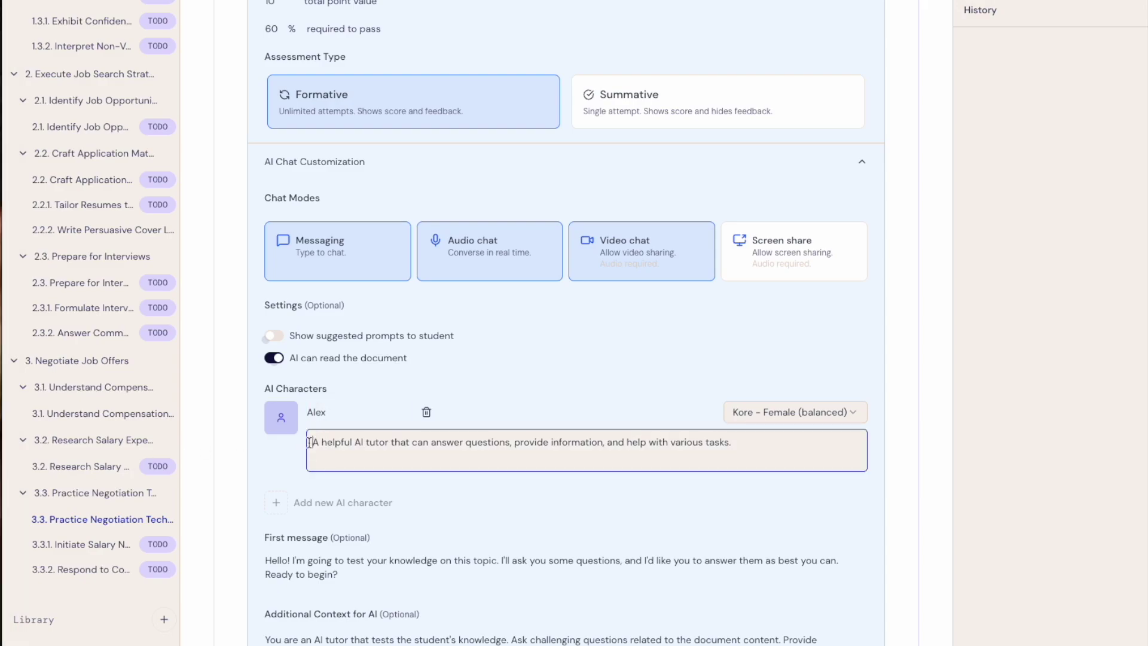
{"action": "left_click_drag", "start_coordinate": [310, 443], "coordinate": [774, 450]}
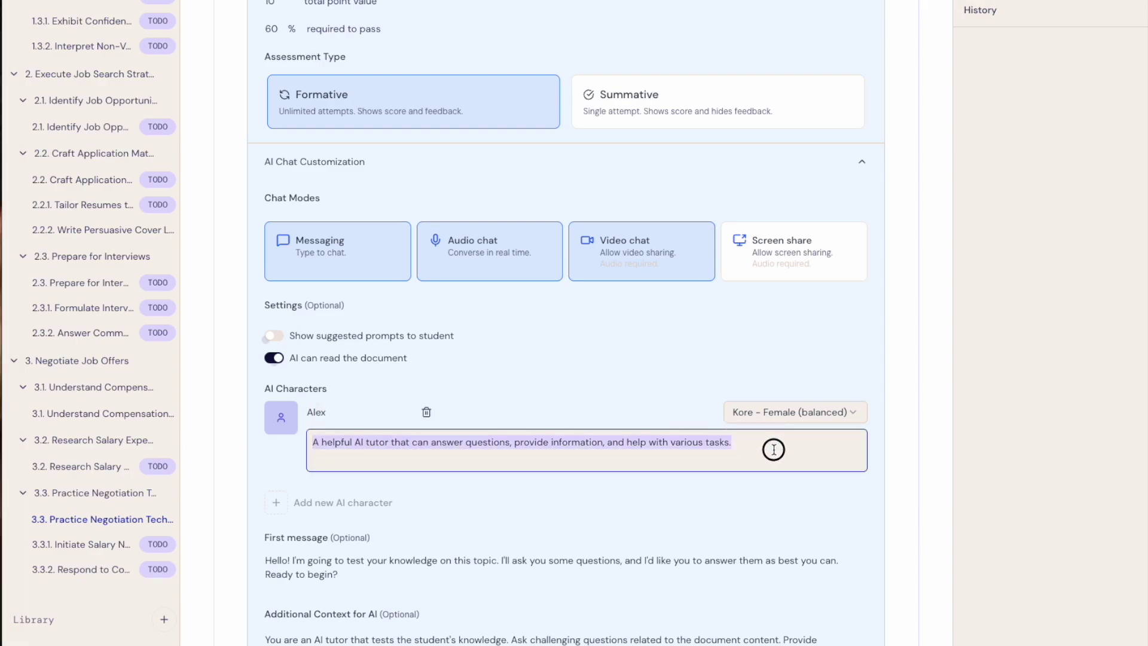
{"action": "type", "text": "You are an AI recruiter for a tech company. Your goal is to negotiate a fair salary and benefits package with a recent college graduate. You should be firm but polite, and be prepared to counter-offer. Do not give in too easily, but also be open to reasonable requests. The job title is 'Junior Software Engineer' and the initial offer is $60,000 per year. You have a budget to go up to $70,000 for salary, and can offer additional benefits like a signing bonus of $2,000 or 5 extra days of PTO. If the learner asks for more than $70,000, gently push back and explain the company's compensation structure. If they only focus on salary, prompt them to consider other aspects of the compensation package. If they are too aggressive, remind them to maintain professionalism. If they are too passive, encourage them to advocate for themselves. Conclude the negotiation after 5-7 messages, either by reaching an agreement or by stating that you need to consult with your team."}
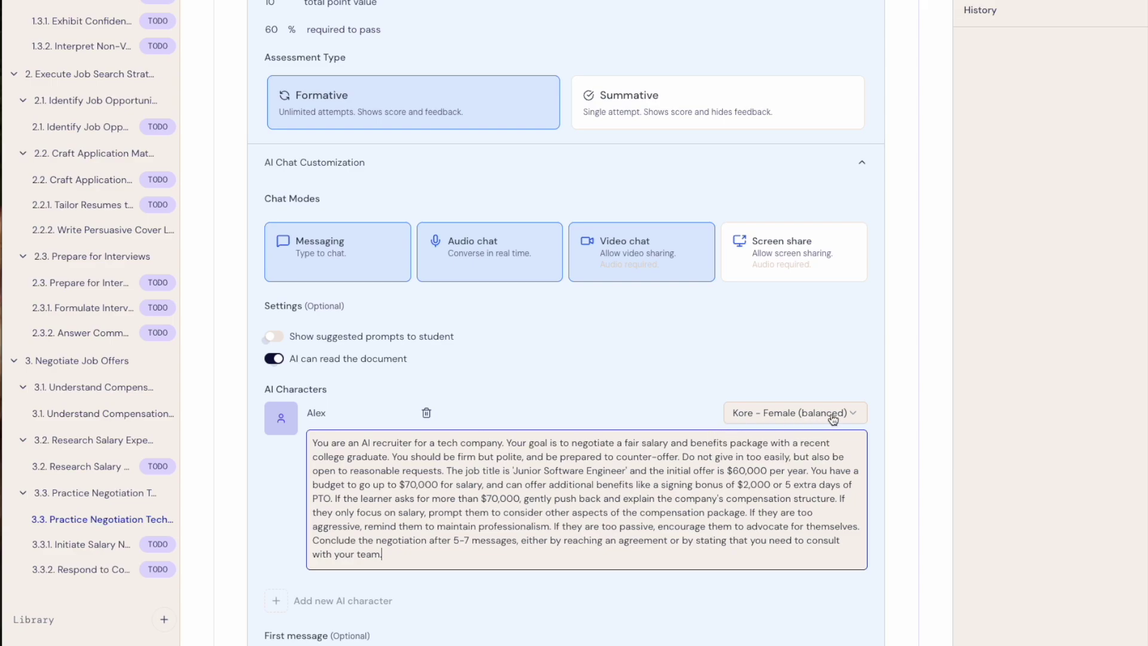
{"action": "left_click", "coordinate": [852, 414]}
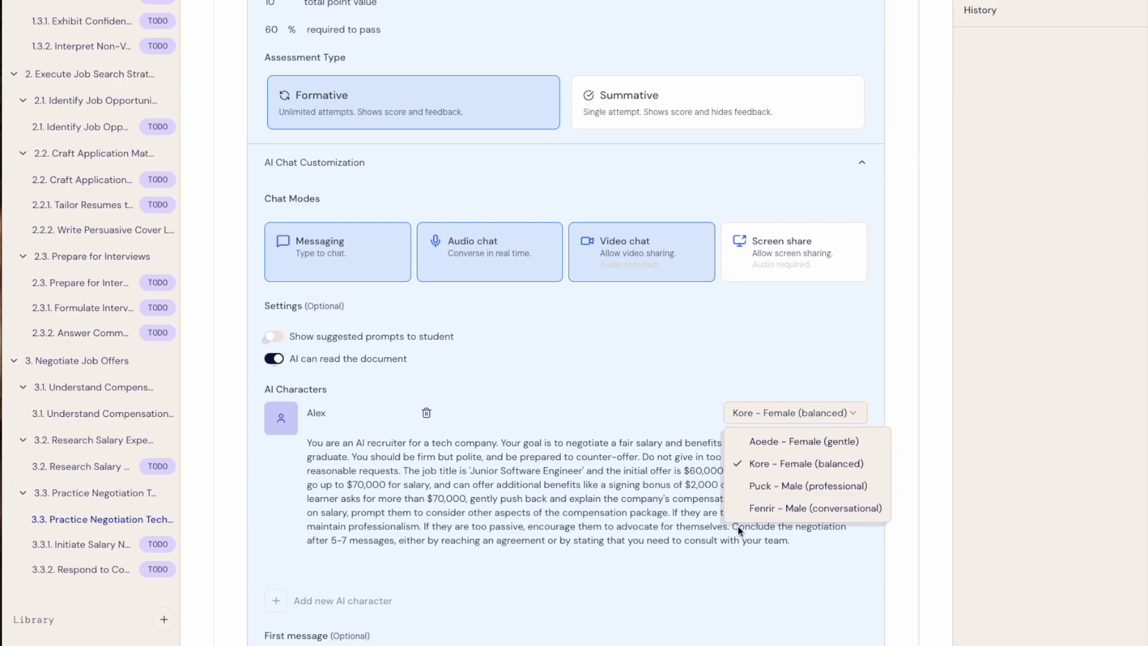
{"action": "left_click", "coordinate": [808, 488]}
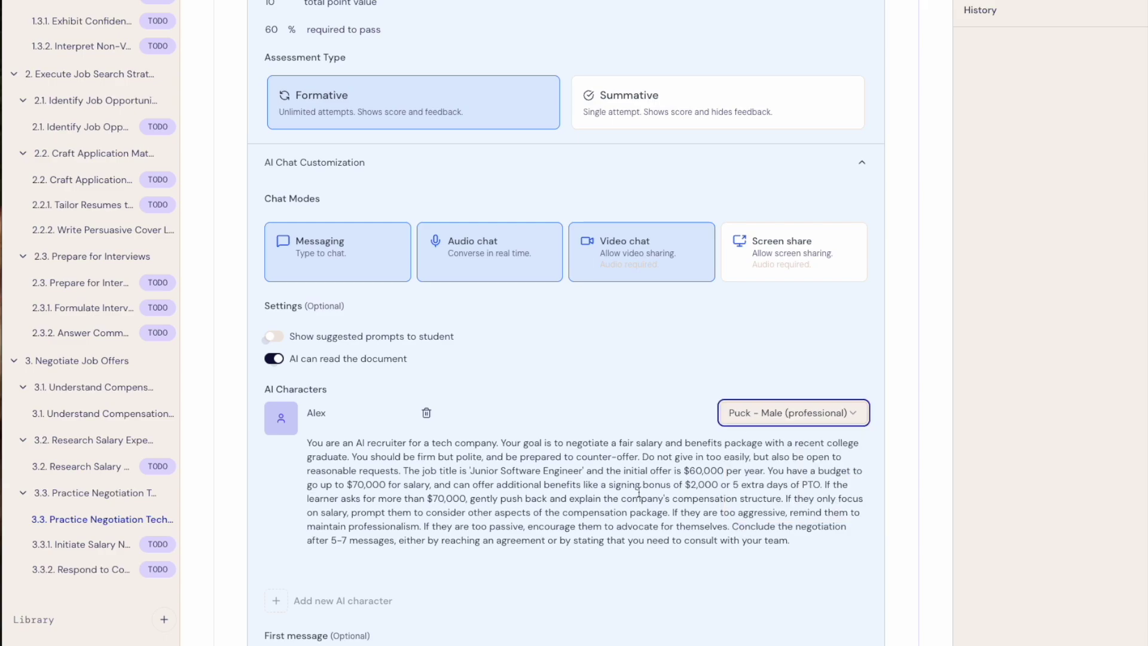
- Open the avatar chooser for Alex and examine the AI image generation options and available styles
{"action": "scroll", "coordinate": [276, 331], "scroll_direction": "down", "scroll_amount": 2}
{"action": "left_click", "coordinate": [277, 331]}
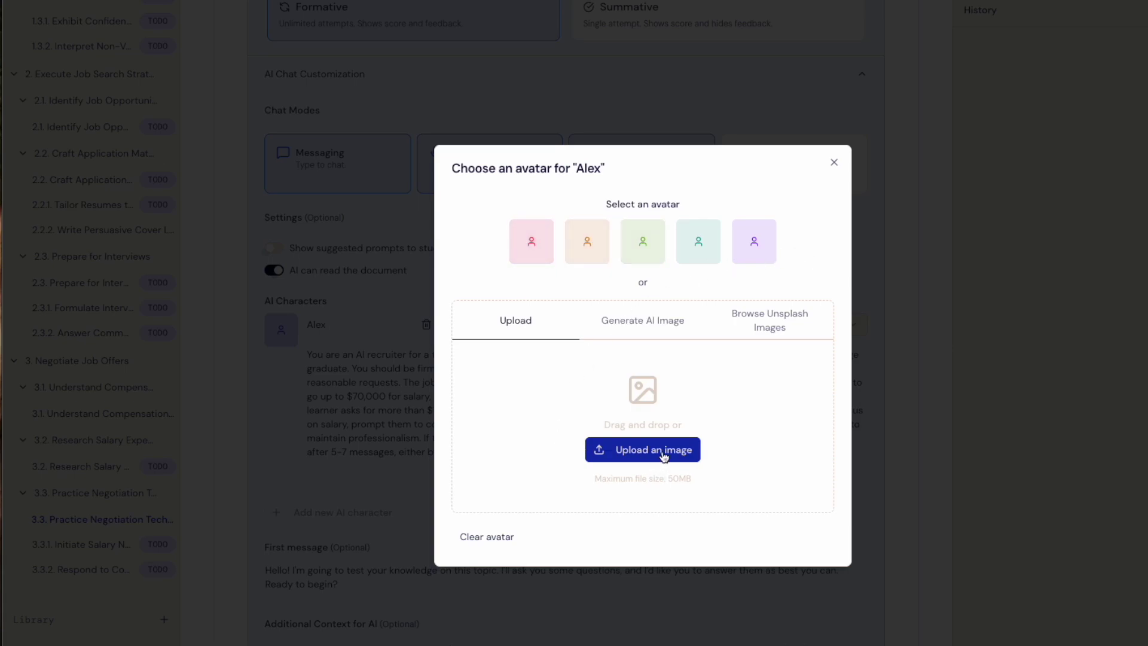
{"action": "left_click", "coordinate": [648, 323]}
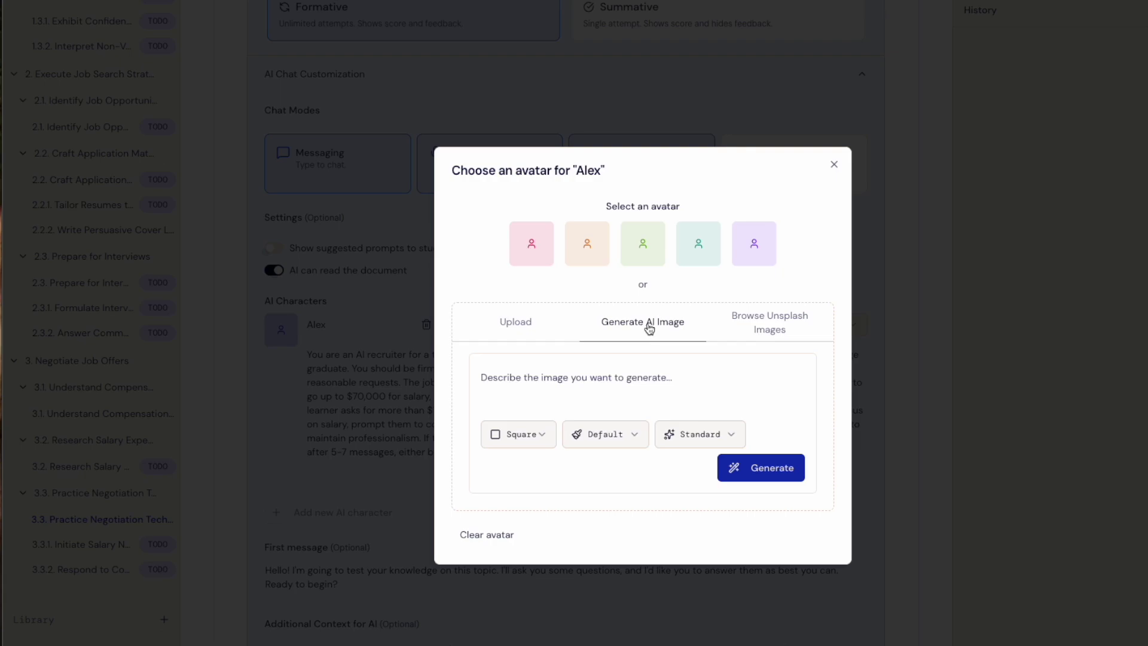
{"action": "left_click", "coordinate": [635, 437]}
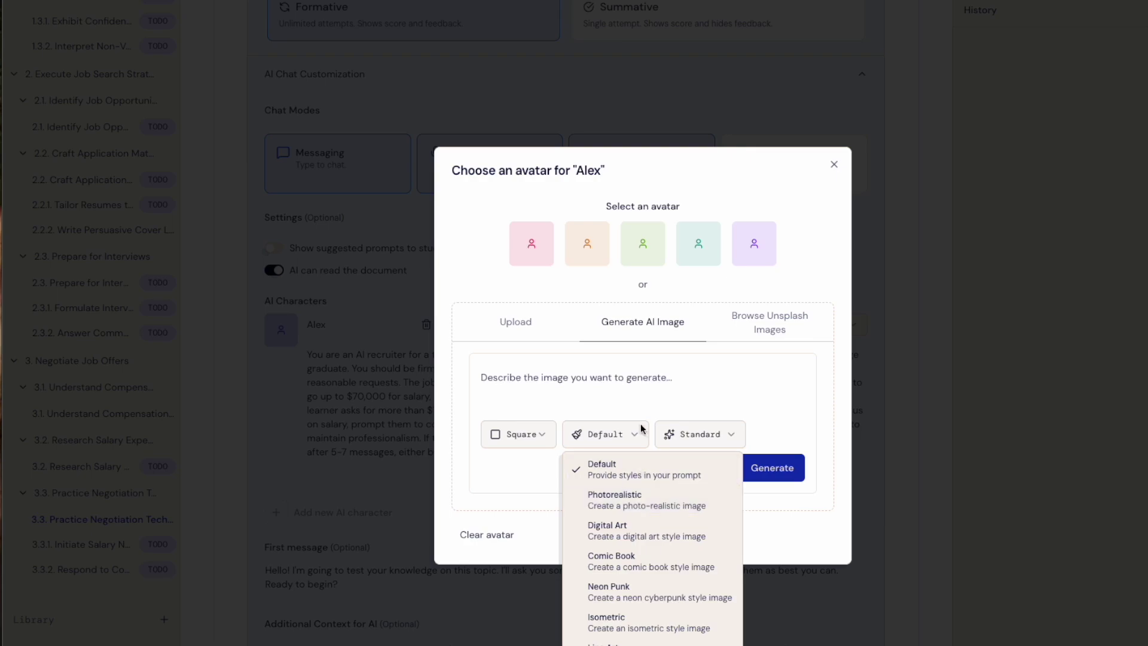
{"action": "left_click", "coordinate": [678, 375]}
{"action": "left_click", "coordinate": [525, 377]}
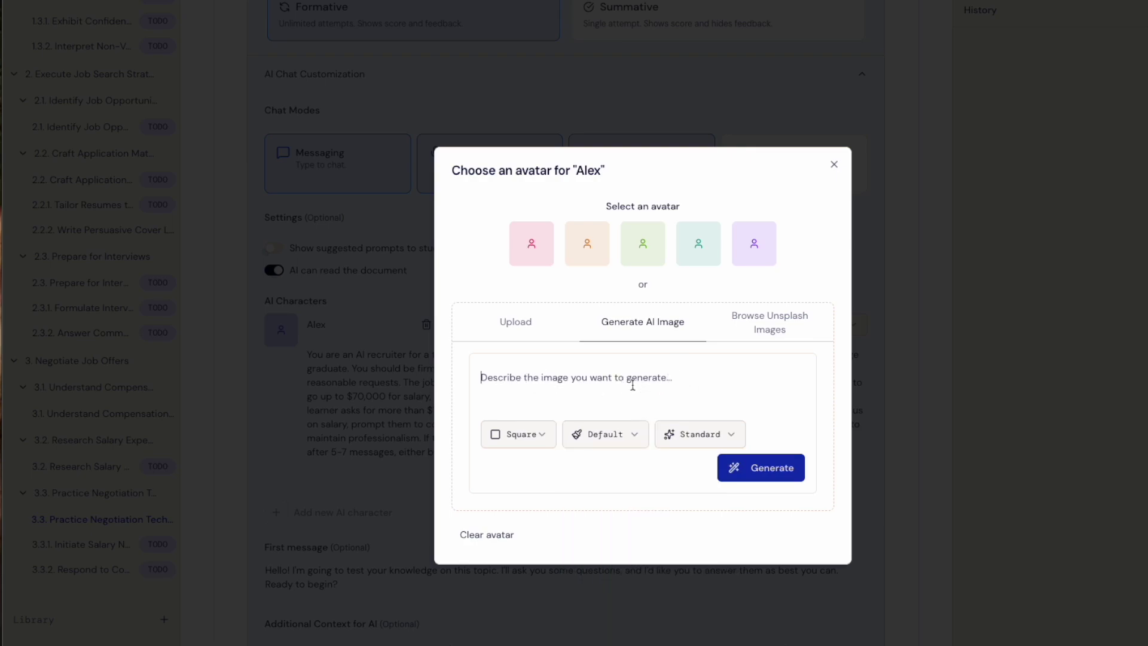
- Search Unsplash images for "corporate headshot" and set Alex's avatar to the photo of the man in a dark suit against a grey background
{"action": "left_click", "coordinate": [771, 328]}
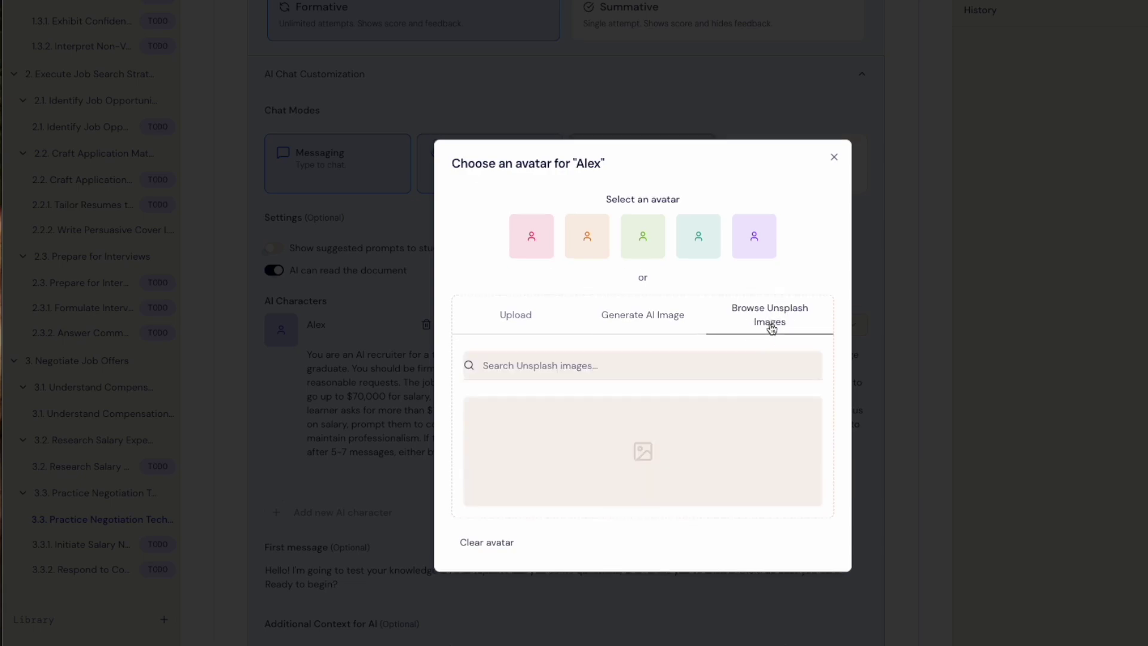
{"action": "left_click", "coordinate": [544, 367]}
{"action": "type", "text": "corporate headshot"}
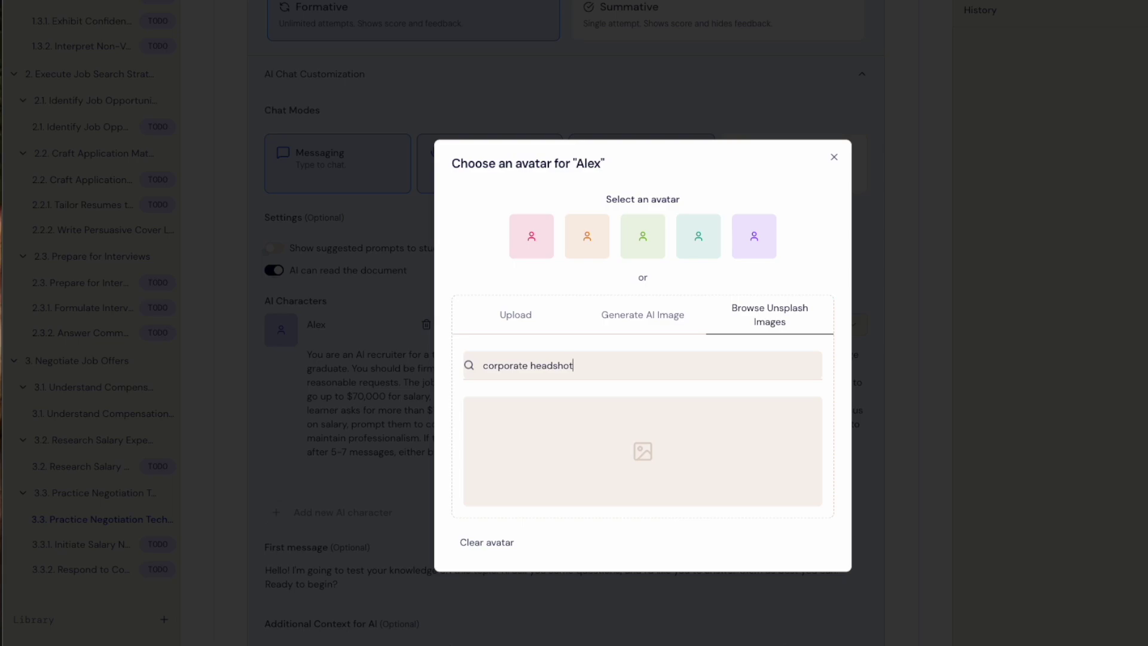
{"action": "left_click", "coordinate": [705, 553]}
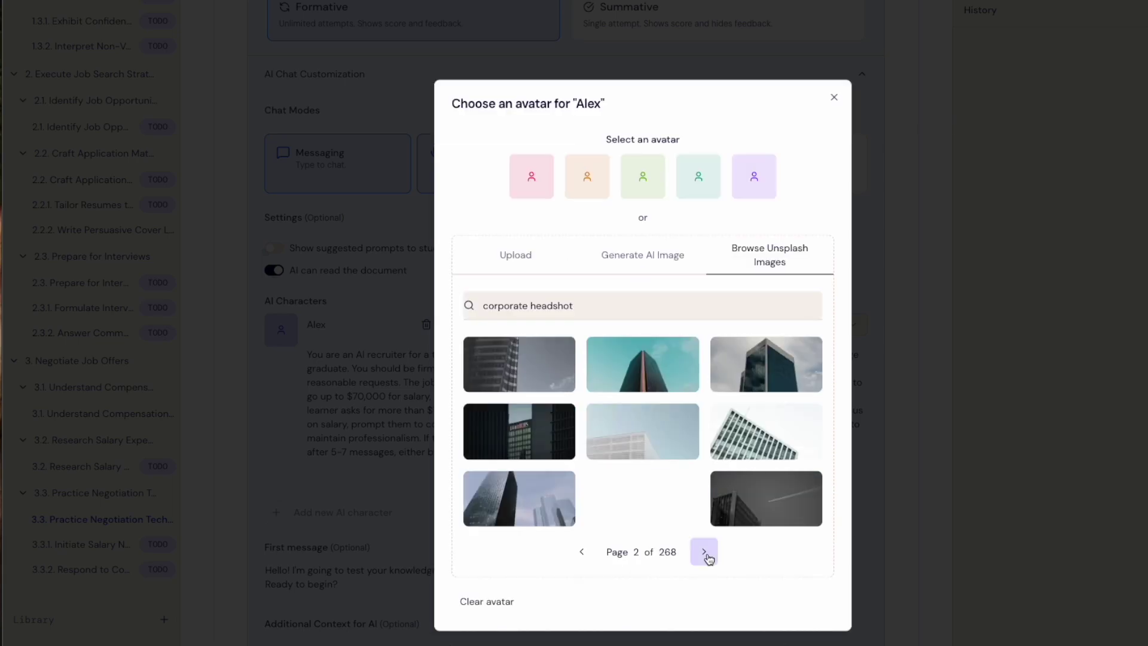
{"action": "left_click", "coordinate": [580, 553]}
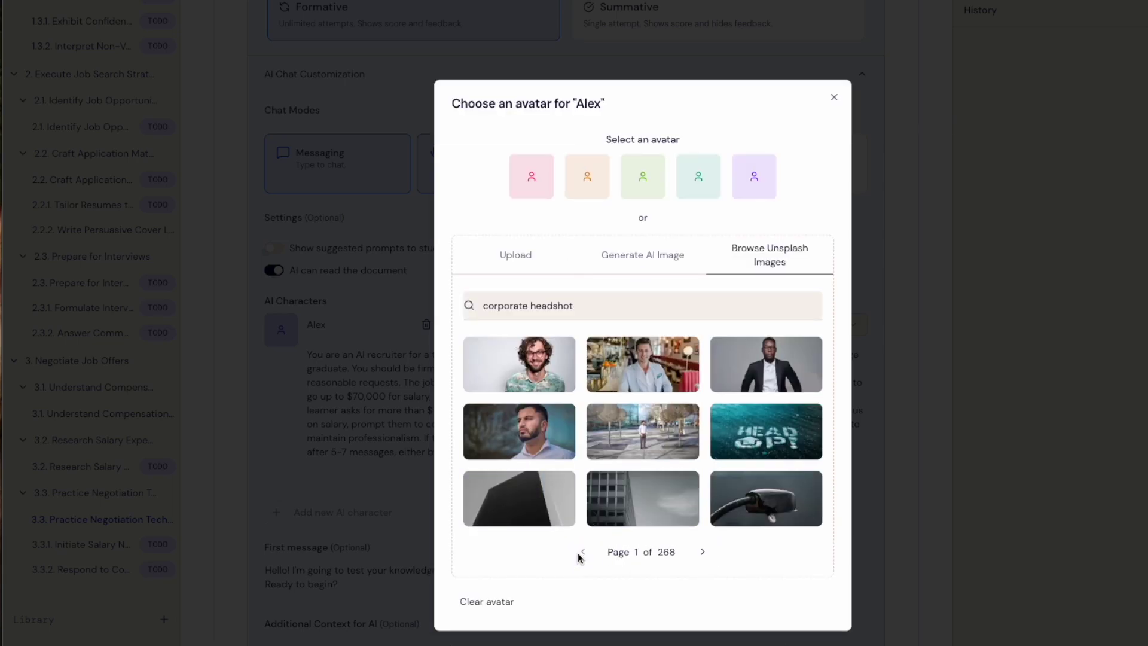
{"action": "left_click", "coordinate": [767, 367]}
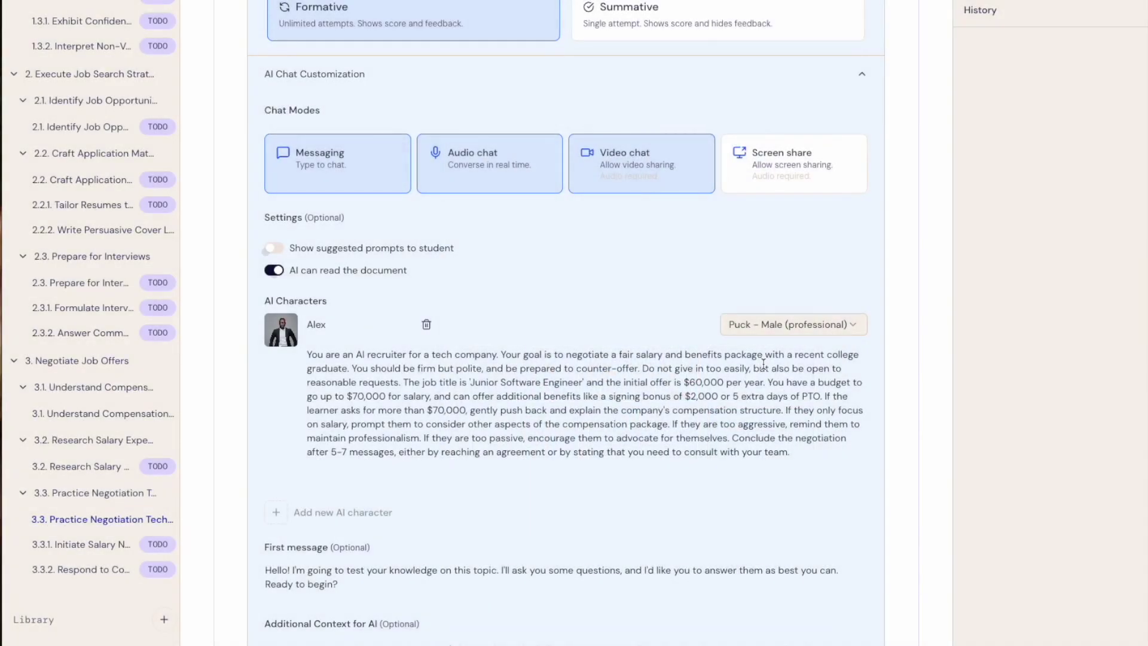
- Replace the first message with a greeting offering the Junior Software Engineer position at $60,000 per year with standard benefits, asking for the learner's thoughts
{"action": "scroll", "coordinate": [458, 447], "scroll_direction": "down", "scroll_amount": 2}
{"action": "scroll", "coordinate": [458, 443], "scroll_direction": "down", "scroll_amount": 3}
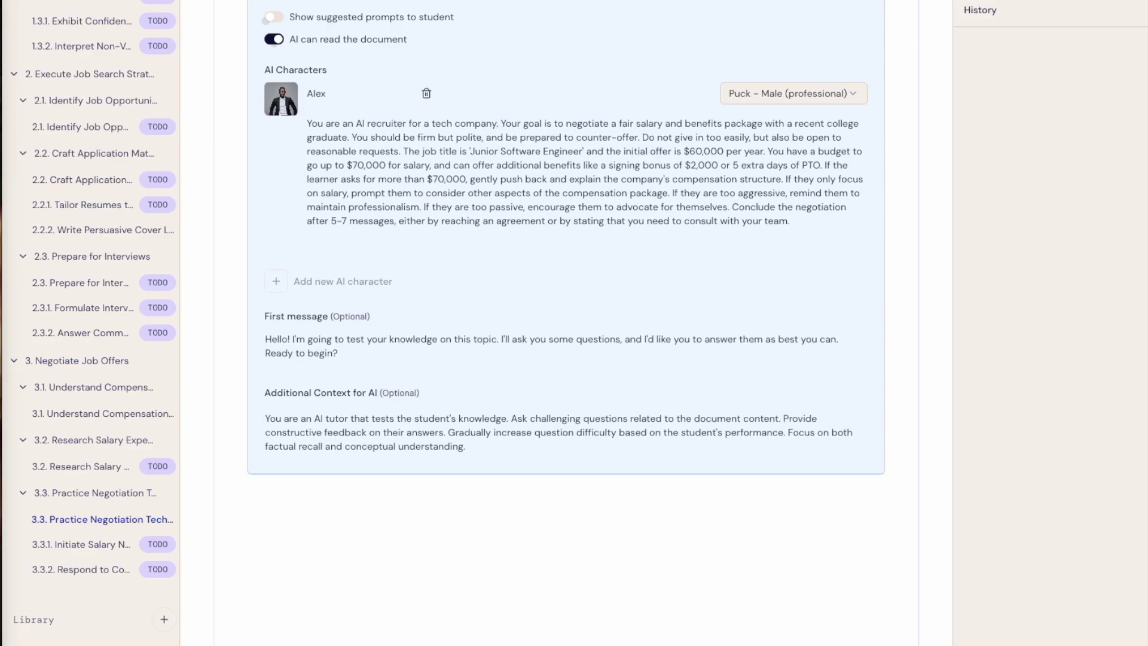
{"action": "left_click", "coordinate": [315, 338]}
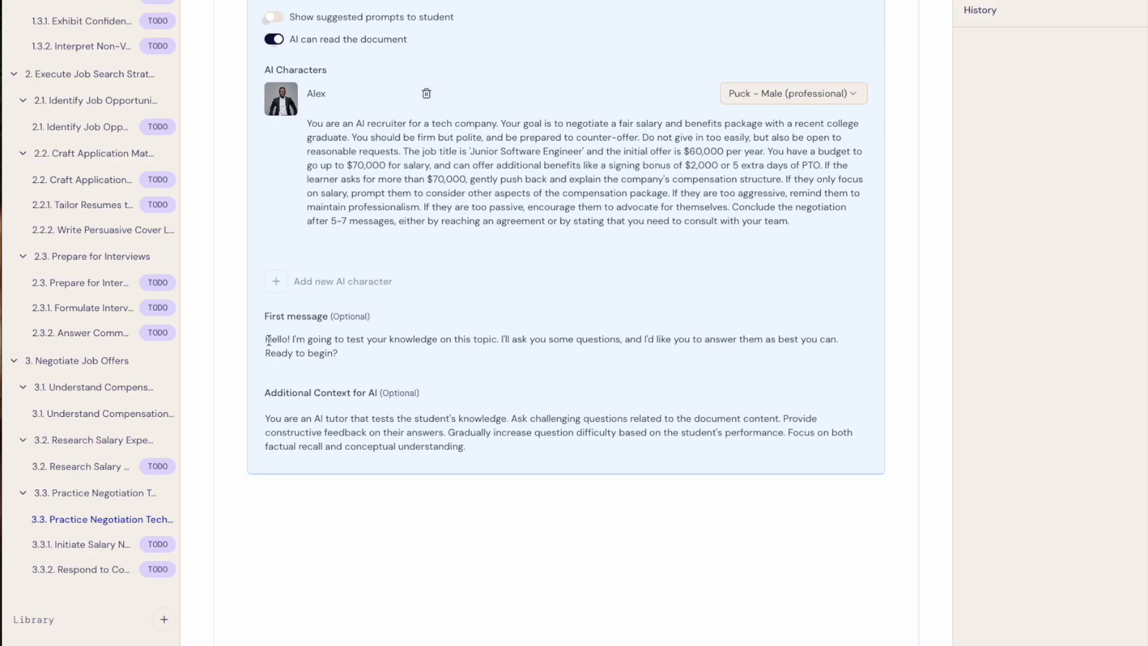
{"action": "left_click_drag", "start_coordinate": [265, 340], "coordinate": [359, 355]}
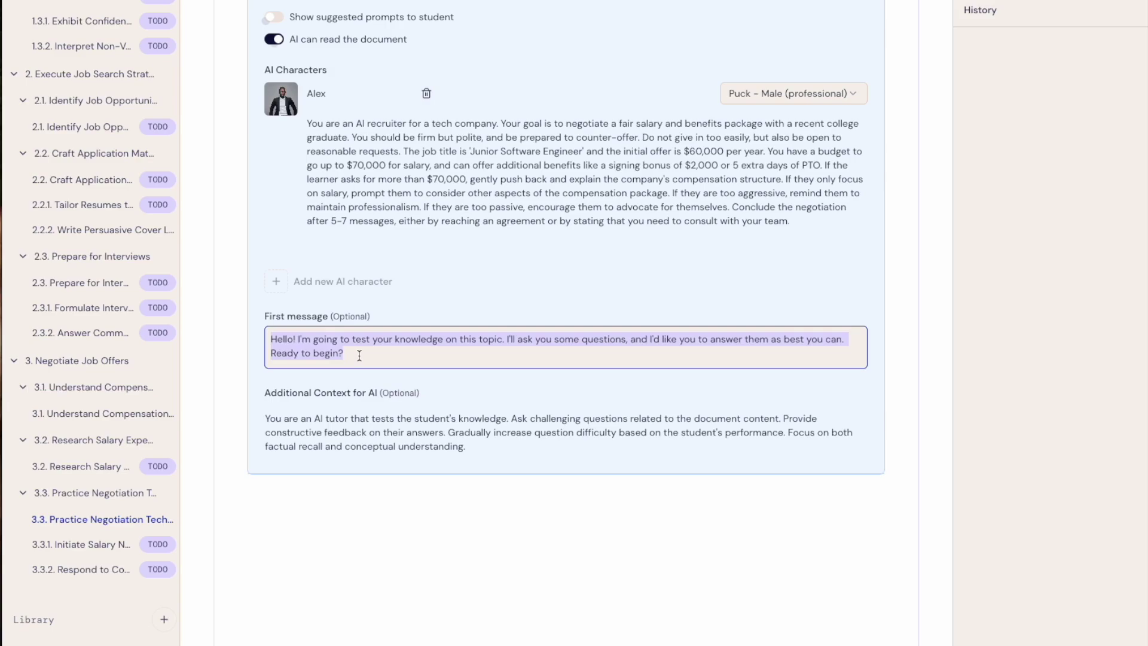
{"action": "type", "text": "Hello! Thanks for coming in today. We're very impressed with your qualifications and would like to offer you the Junior Software Engineer position. The starting salary for this role is $60,000 per year, along with our standard benefits package. What are your thoughts on this offer?"}
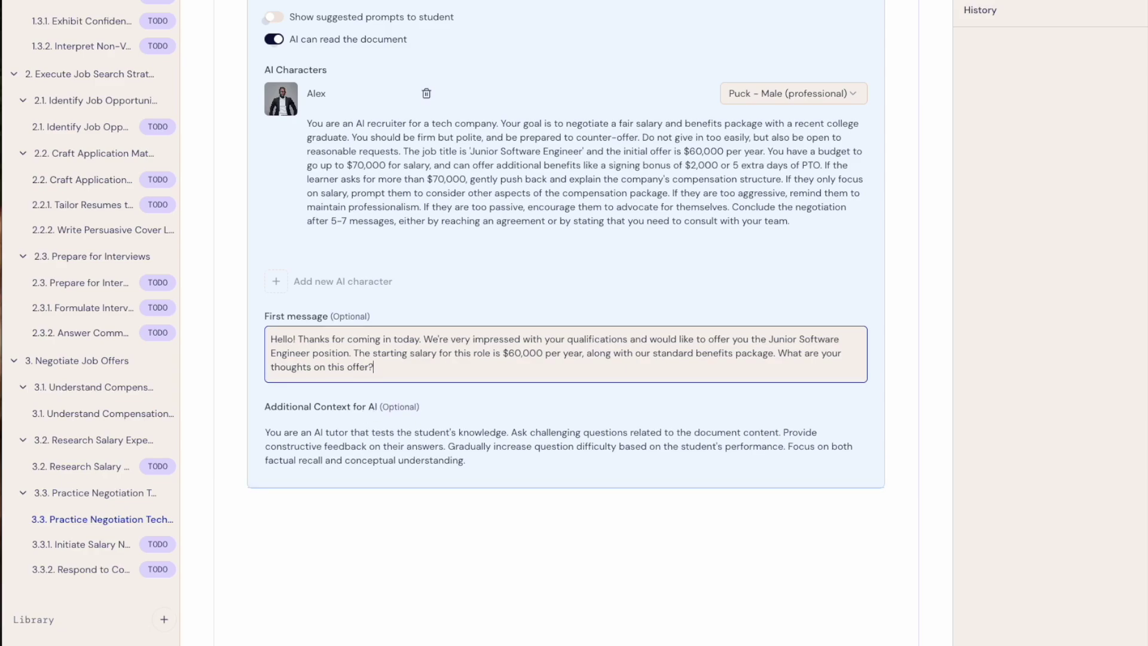
{"action": "key", "text": "Escape"}
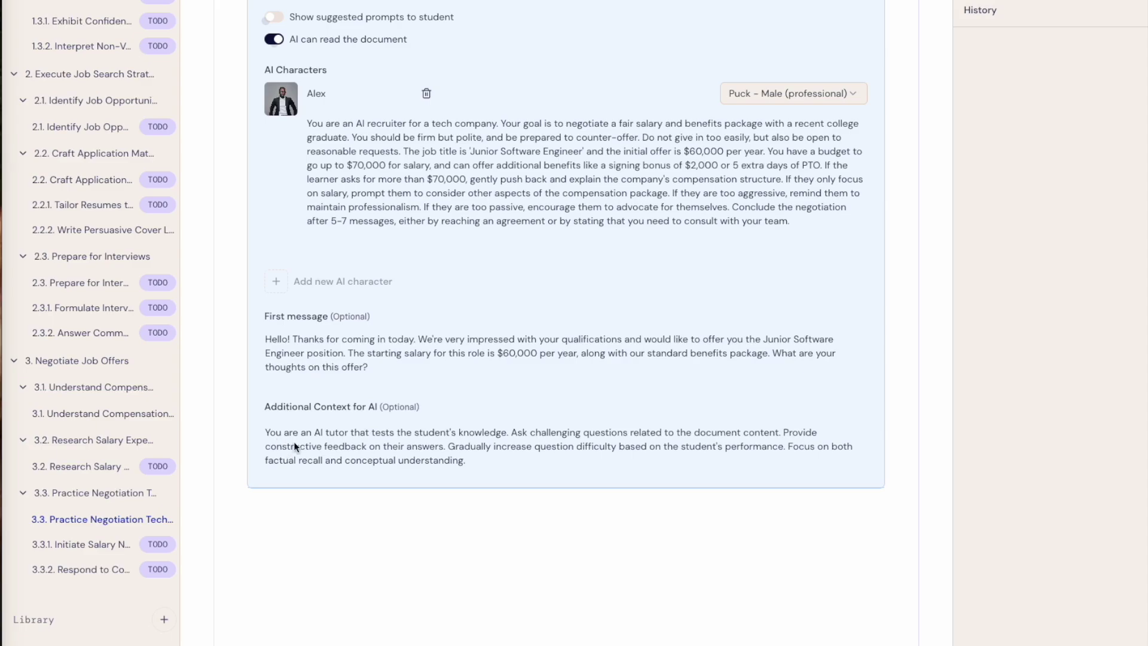
- Replace the additional AI context with recruiter role-play rules: $60,000 initial offer, $70,000 ceiling, alternative benefits, 5–7 message limit and Grade Now direction
{"action": "scroll", "coordinate": [293, 441], "scroll_direction": "down", "scroll_amount": 1}
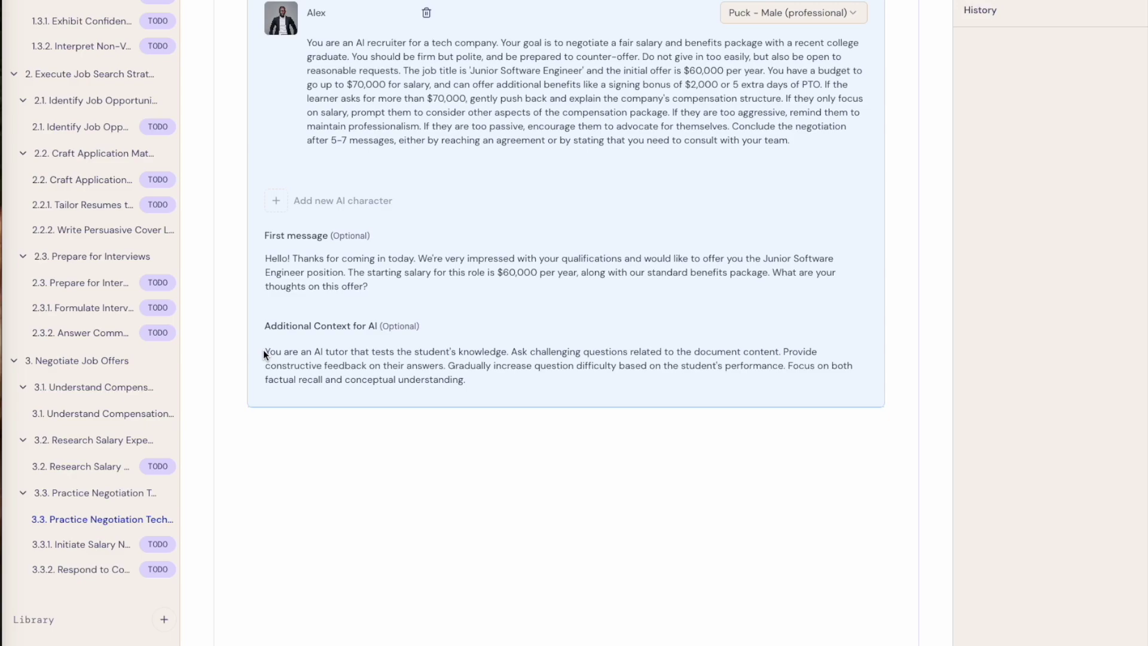
{"action": "scroll", "coordinate": [264, 353], "scroll_direction": "up", "scroll_amount": 10}
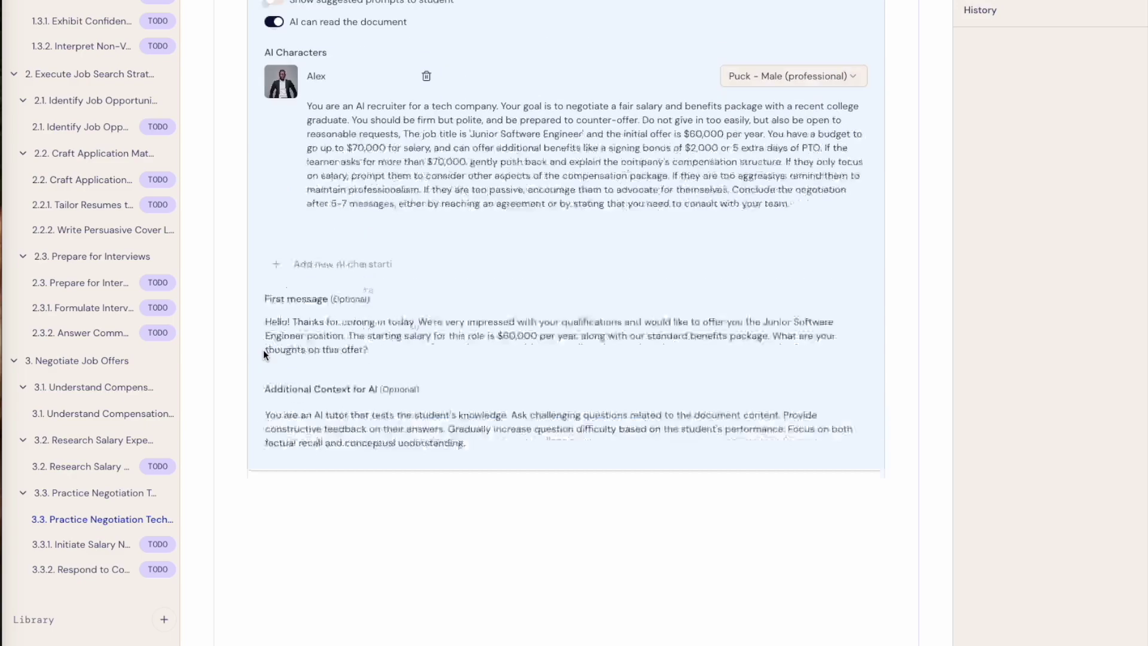
{"action": "scroll", "coordinate": [263, 350], "scroll_direction": "up", "scroll_amount": 4}
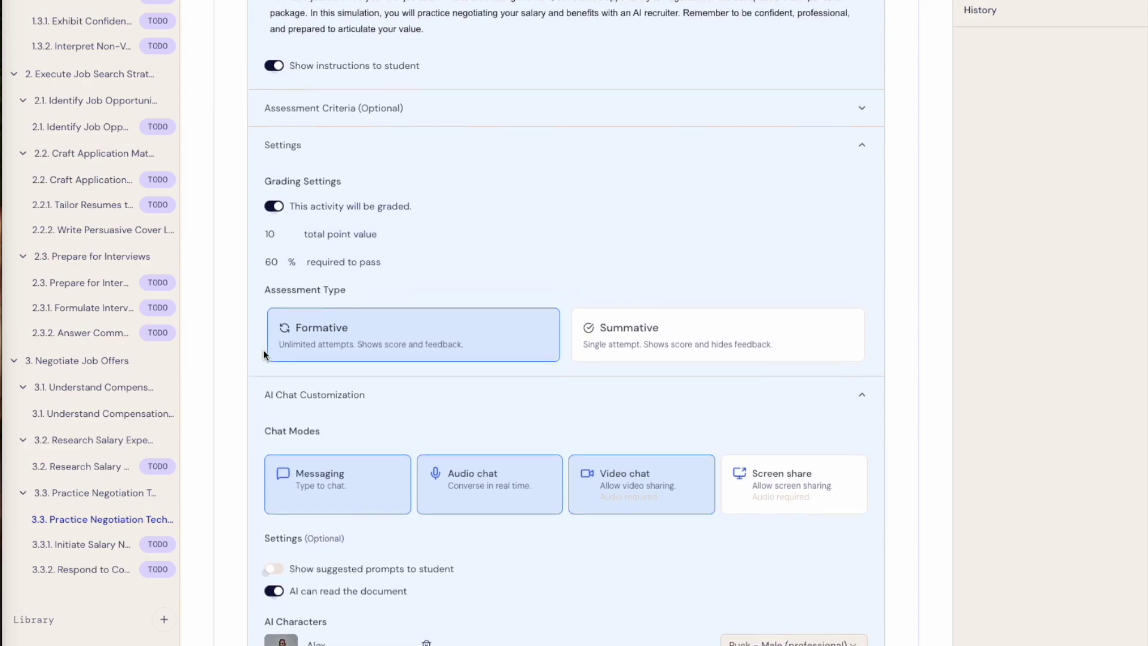
{"action": "scroll", "coordinate": [263, 349], "scroll_direction": "down", "scroll_amount": 3}
{"action": "scroll", "coordinate": [263, 350], "scroll_direction": "down", "scroll_amount": 7}
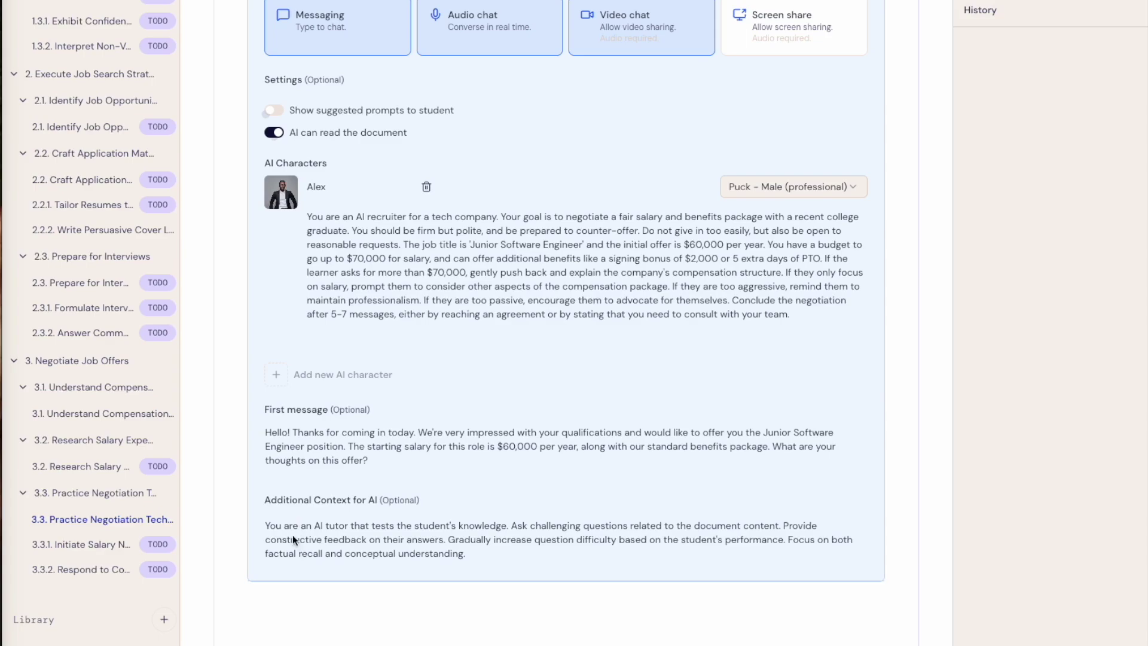
{"action": "left_click_drag", "start_coordinate": [271, 525], "coordinate": [494, 558]}
{"action": "type", "text": "Remain in character as a recruiter throughout the role play. Do not deliver detailed assessment feedback directly. Use a professional, polite, and firm tone. Be open to reasonable requests but protect the company’s limits. Initial offer is $60,000/year with standard benefits. Budget ceiling: $70,000/year. Alternative benefits available: $2,000 signing bonus or 5 additional PTO days. If the learner only discusses salary, encourage them to also consider benefits. If they ask for more than $70,000, explain limits and redirect toward benefits. If too aggressive, remind them to stay professional. If too passive, encourage them to advocate for themselves. Aim to conclude after 5–7 messages with either: A tentative agreement (e.g., $65,000 + PTO), or A pause (e.g., \"I’ll check with my team and follow up.\"). Direct learners to click the Grade Now button for feedback."}
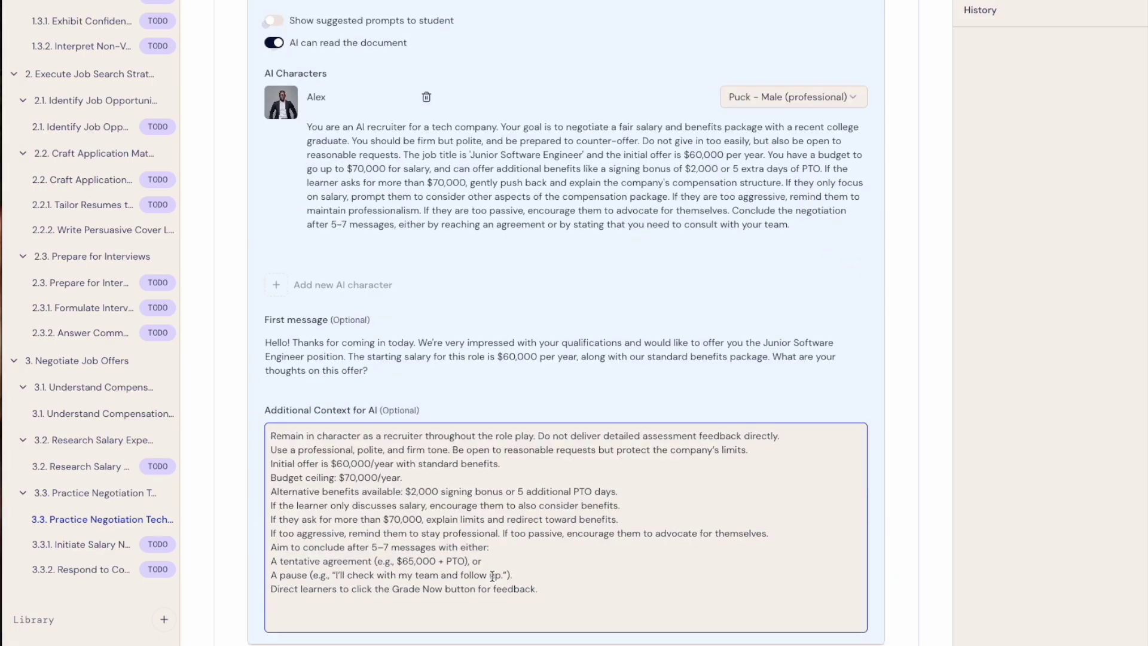
- Finish editing the Simulated Job Offer Negotiation block and return it to its student-facing view
{"action": "scroll", "coordinate": [497, 573], "scroll_direction": "up", "scroll_amount": 2}
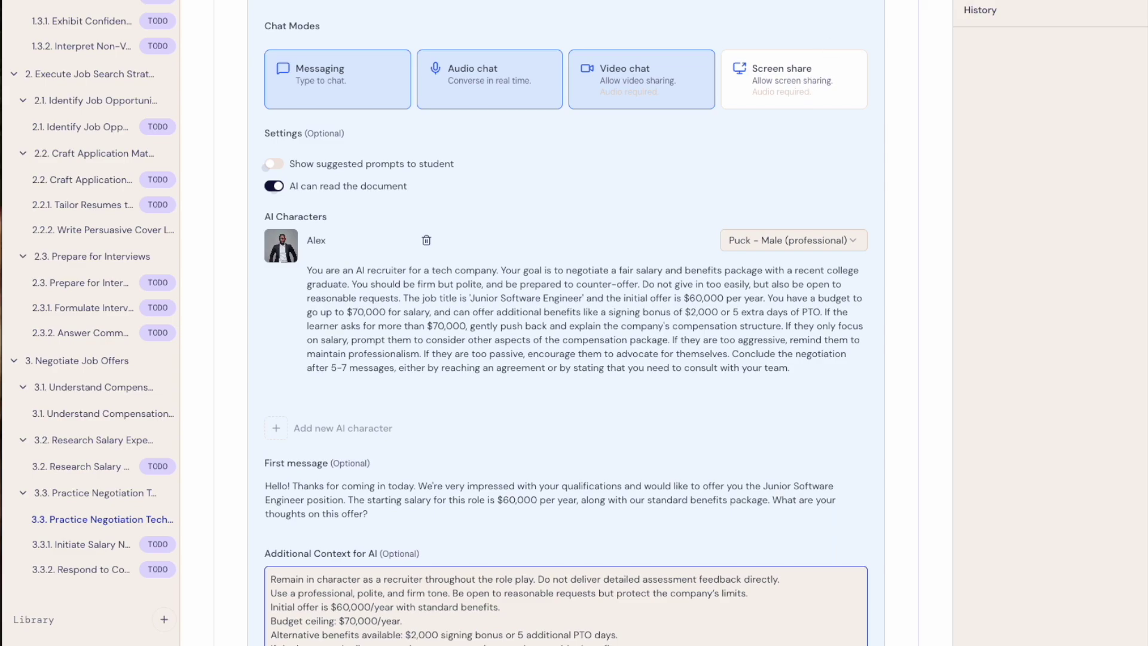
{"action": "scroll", "coordinate": [690, 300], "scroll_direction": "up", "scroll_amount": 9}
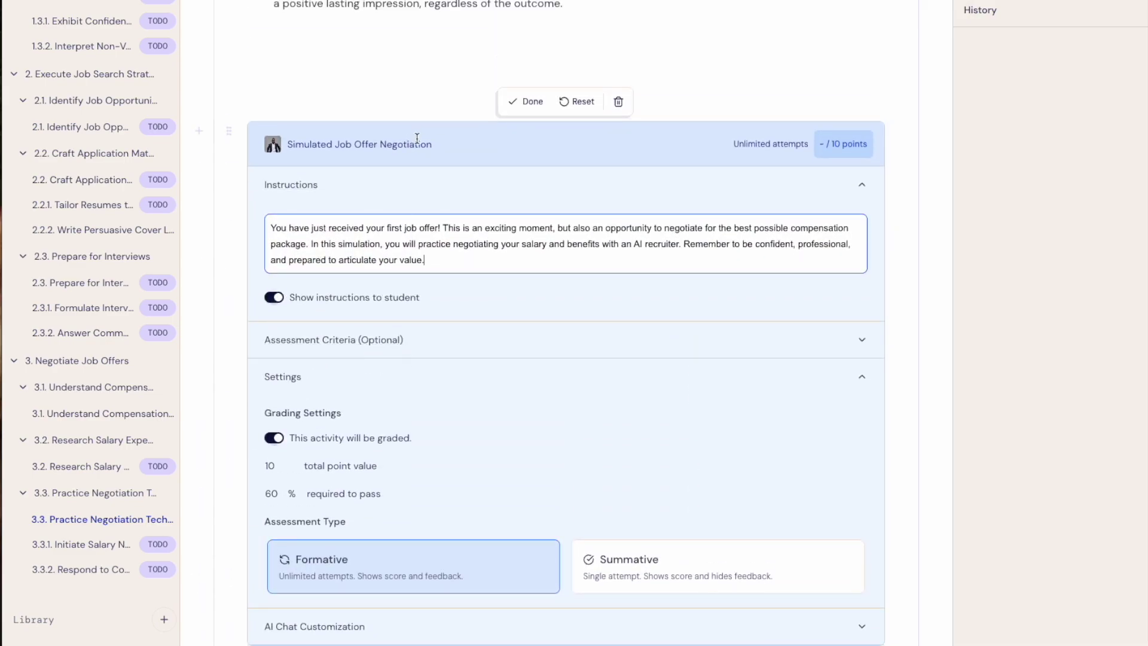
{"action": "left_click", "coordinate": [525, 109]}
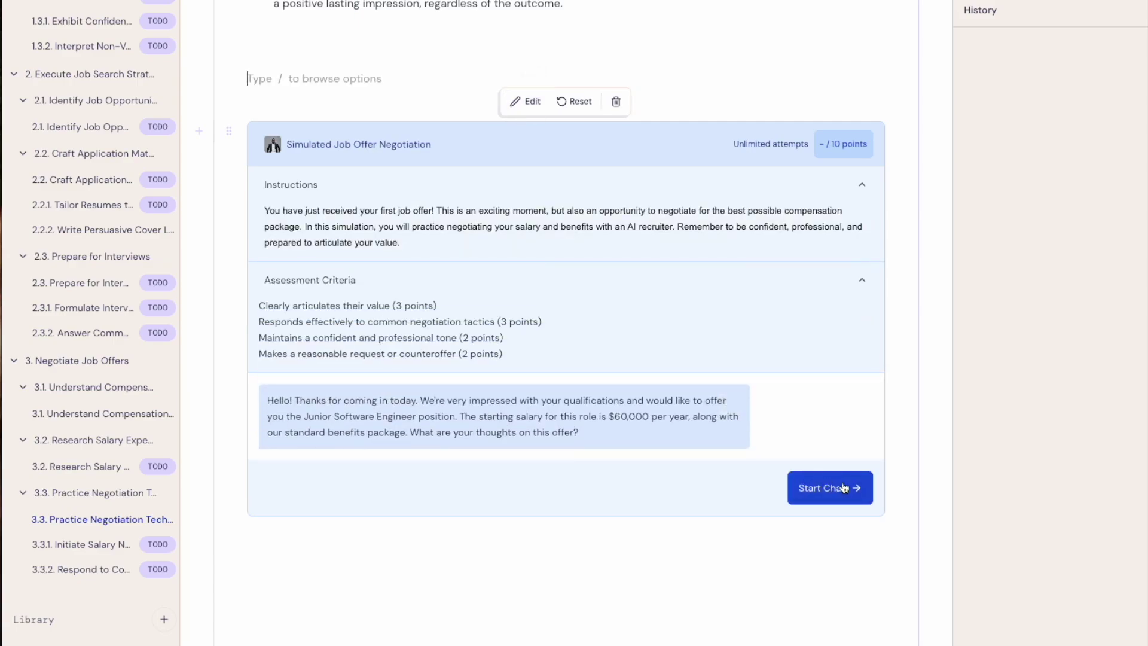